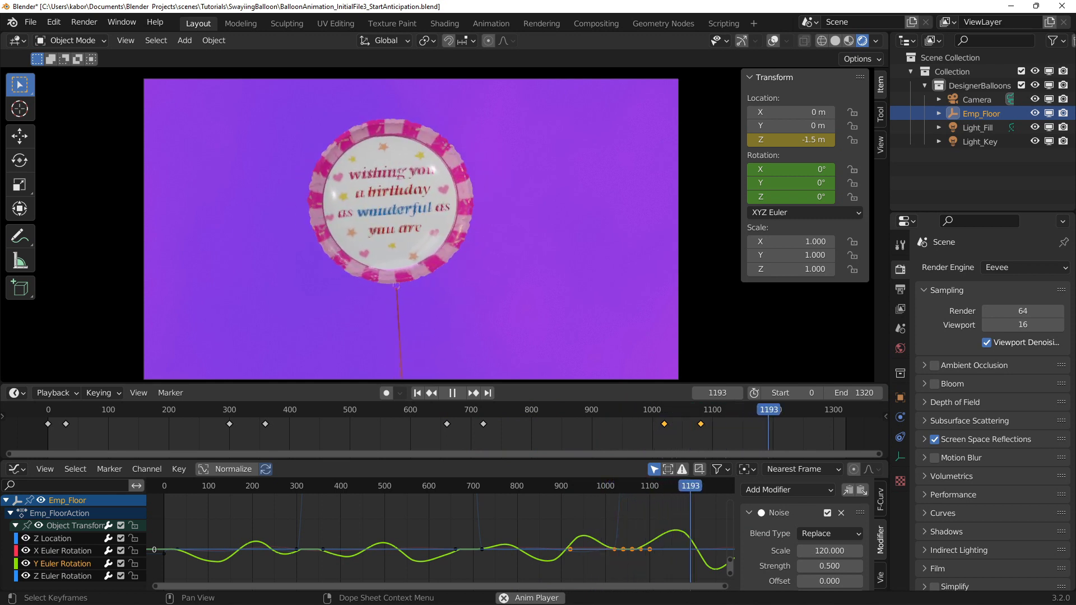
# - Stop the balloon animation preview so the scene rests at frame 287
pyautogui.press('space')
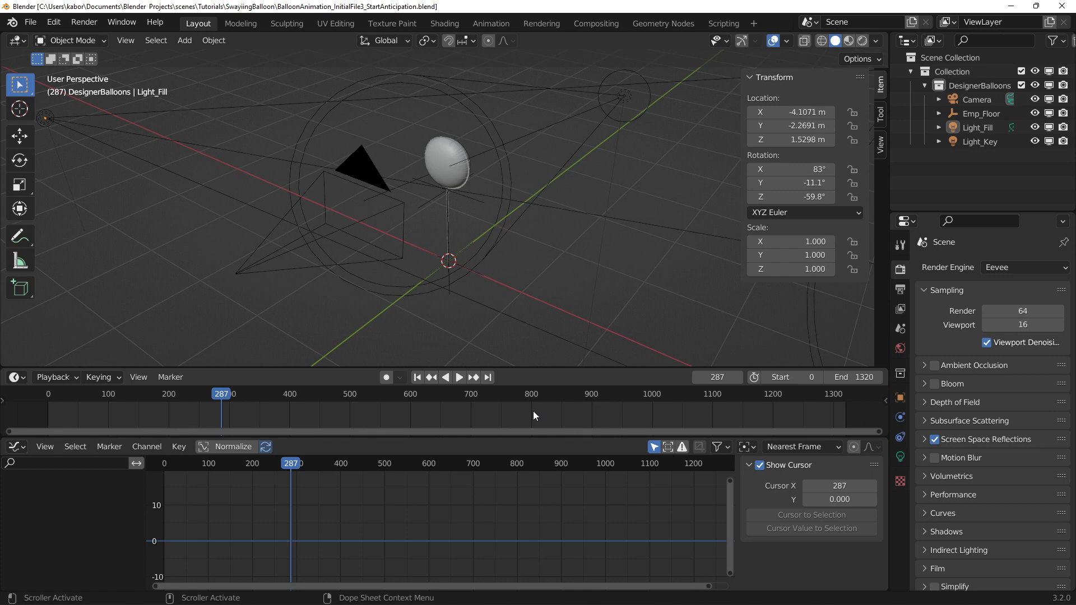
# - Select Emp_Floor, switch off the noise on its Z rotation curve, and reset Z to zero
pyautogui.click(973, 114)
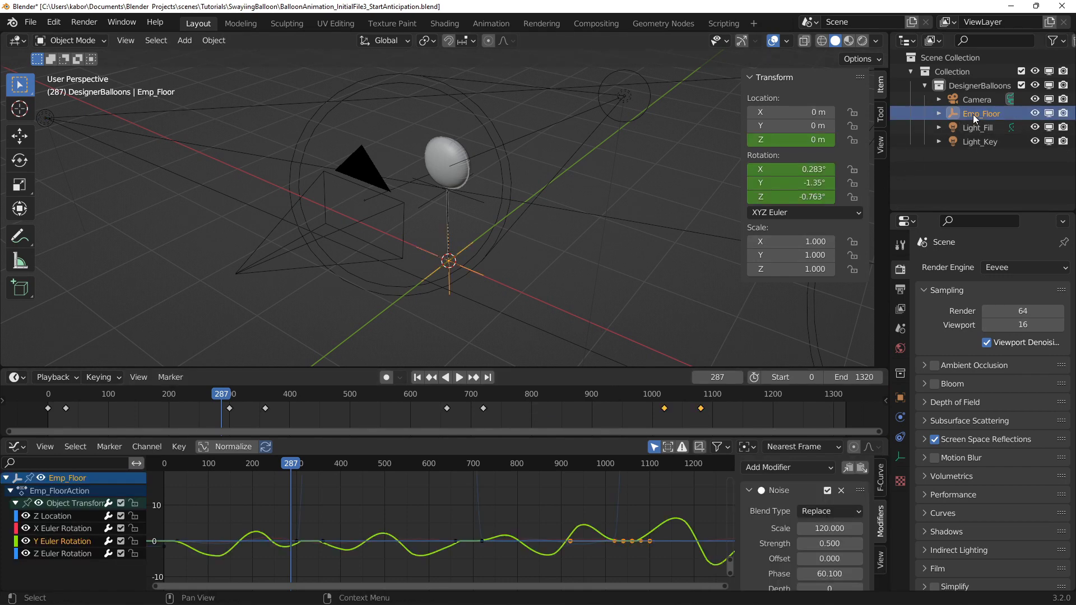
pyautogui.click(106, 557)
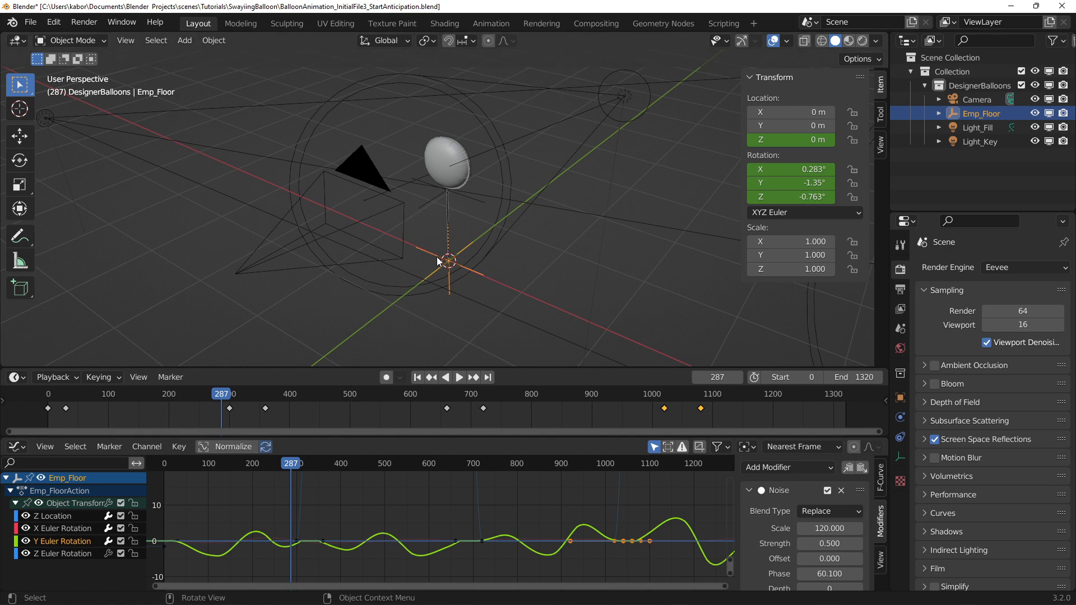
pyautogui.hotkey('ctrl', 'z')
# - At frame 320, set Emp_Floor's Z rotation to -90° and insert a single keyframe
pyautogui.click(719, 381)
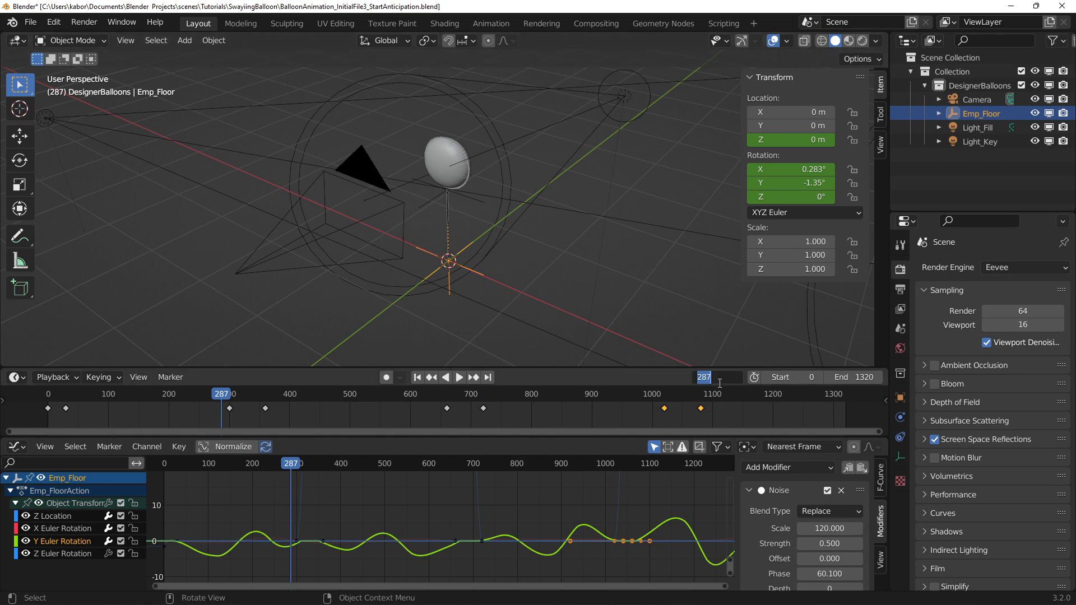
pyautogui.write('320')
pyautogui.press('Return')
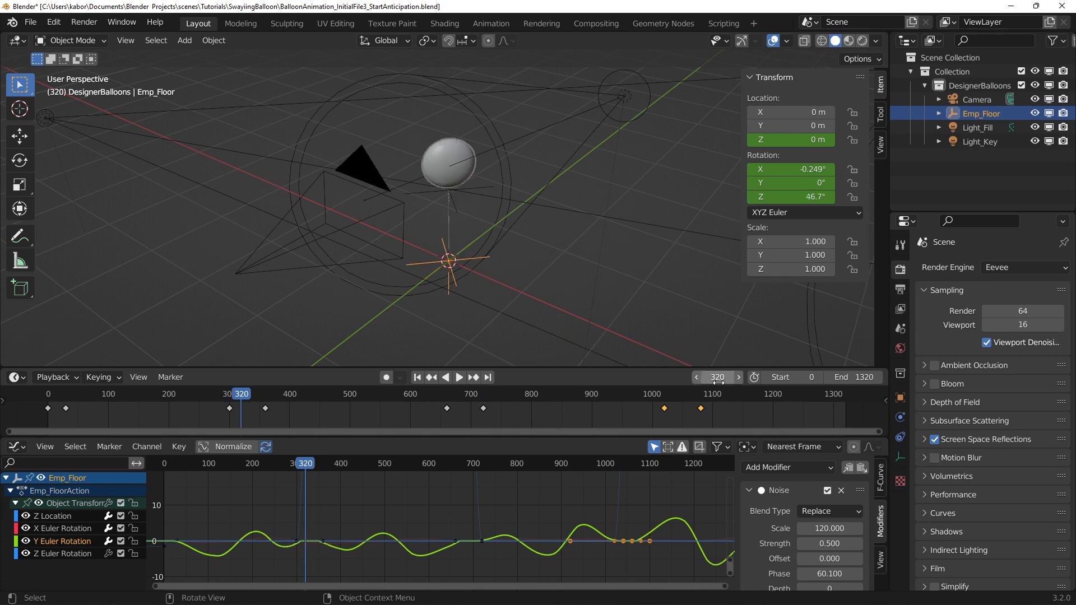
pyautogui.click(795, 198)
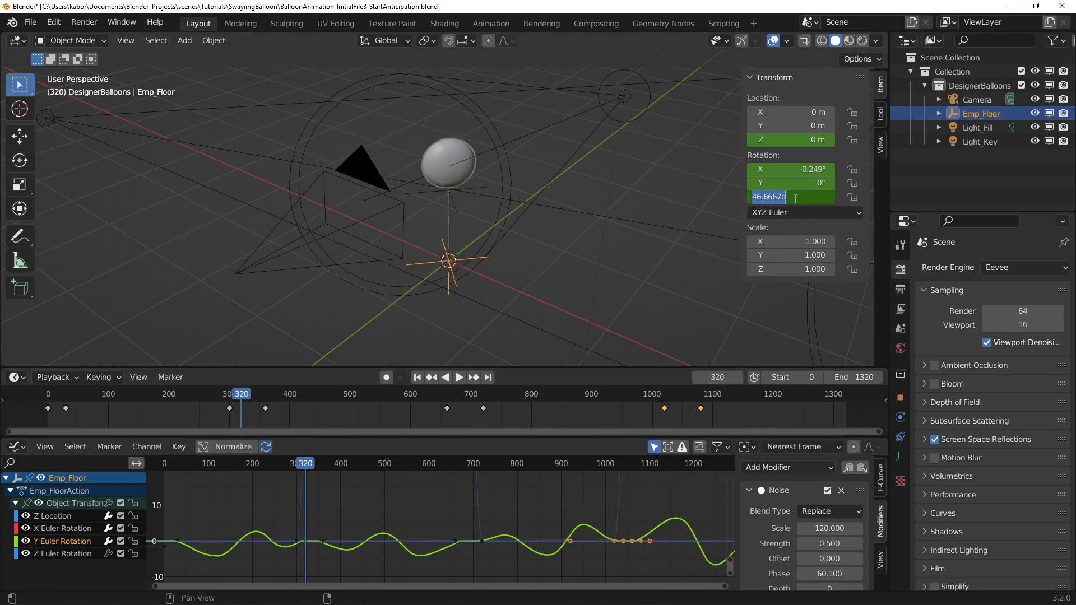
pyautogui.write('-90')
pyautogui.press('Return')
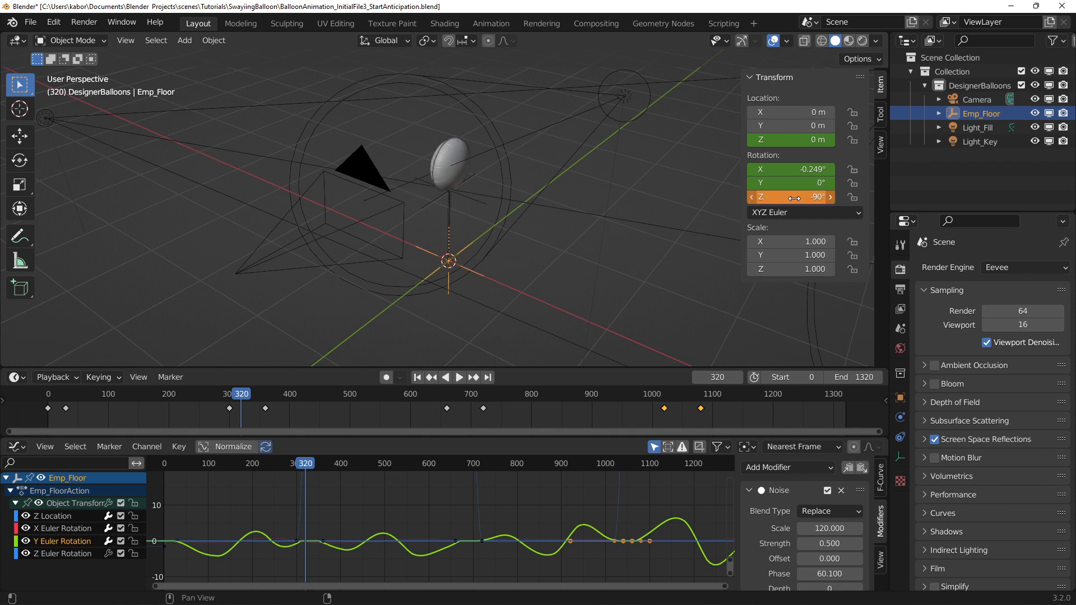
pyautogui.rightClick(794, 197)
pyautogui.click(795, 198)
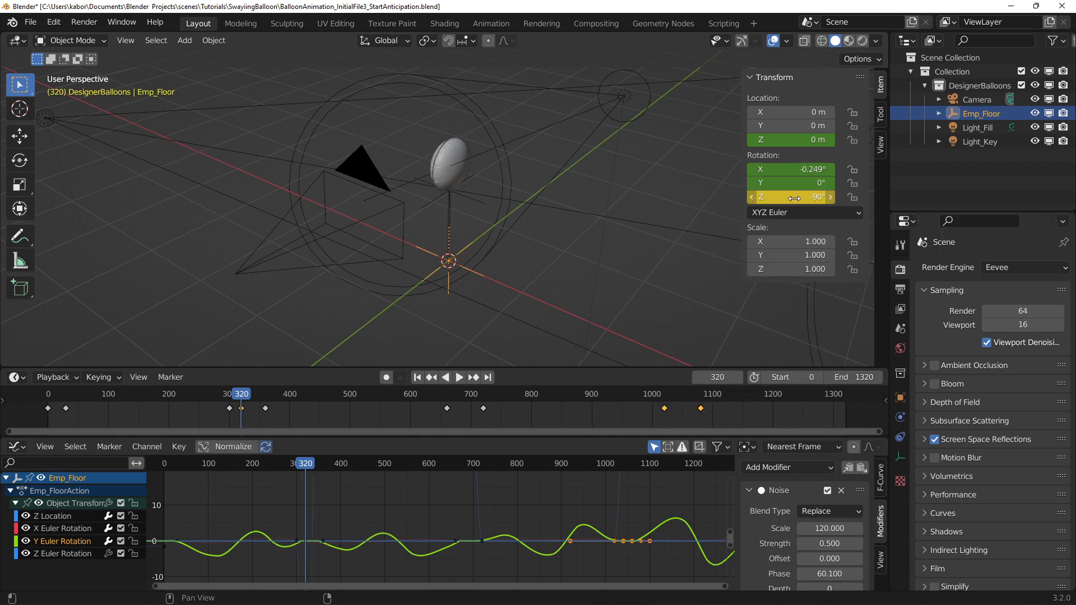
pyautogui.scroll(3, 255, 406)
# - Move the keyframe just after frame 348 back onto frame 348
pyautogui.scroll(2, 257, 406)
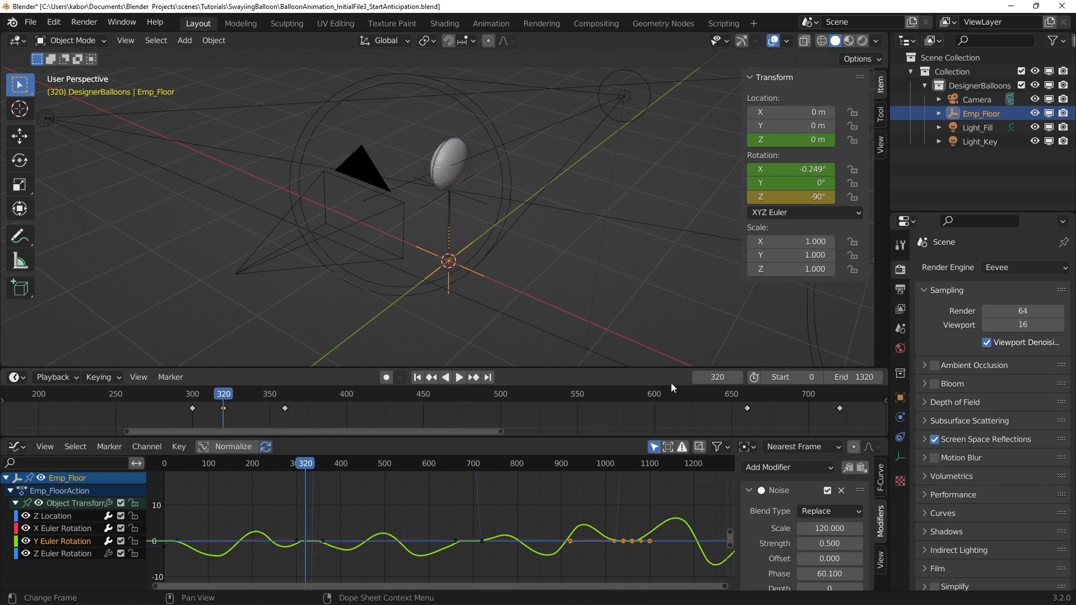
pyautogui.click(712, 376)
pyautogui.write('348')
pyautogui.press('Return')
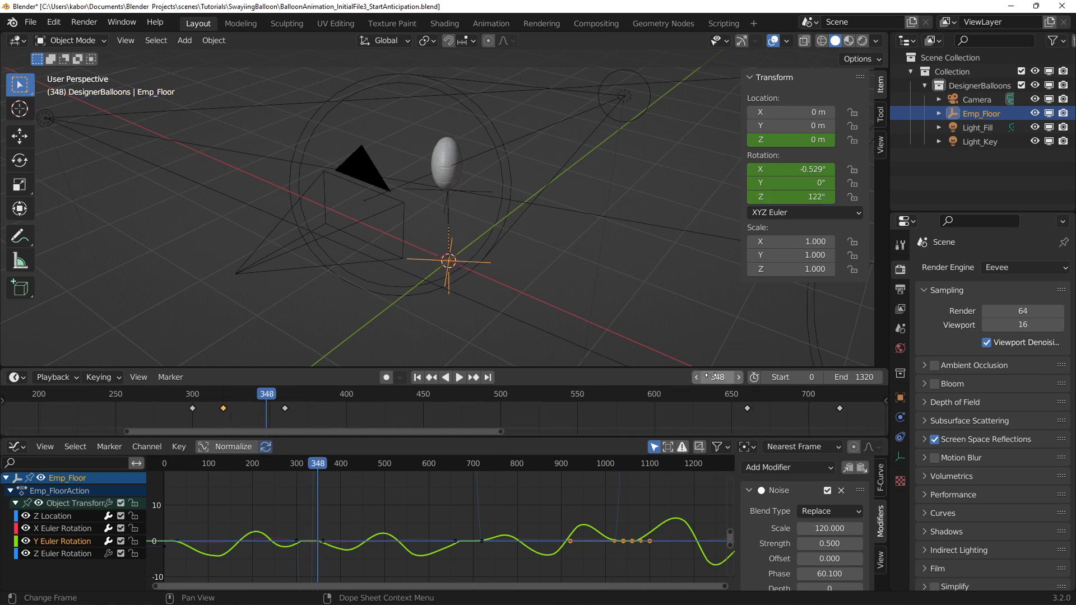
pyautogui.click(286, 408)
pyautogui.press('g')
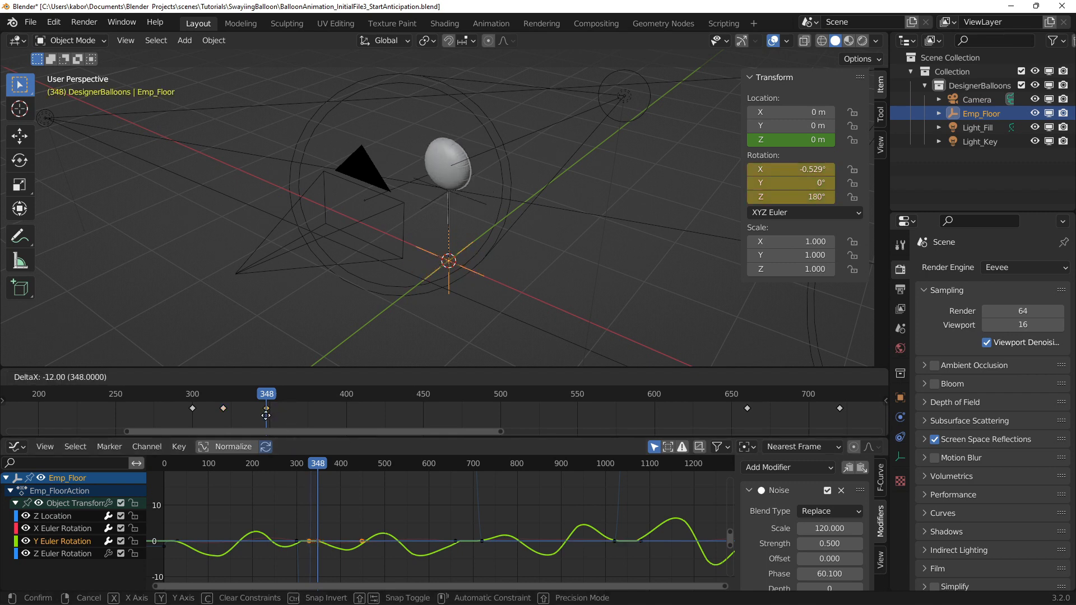
pyautogui.click(269, 419)
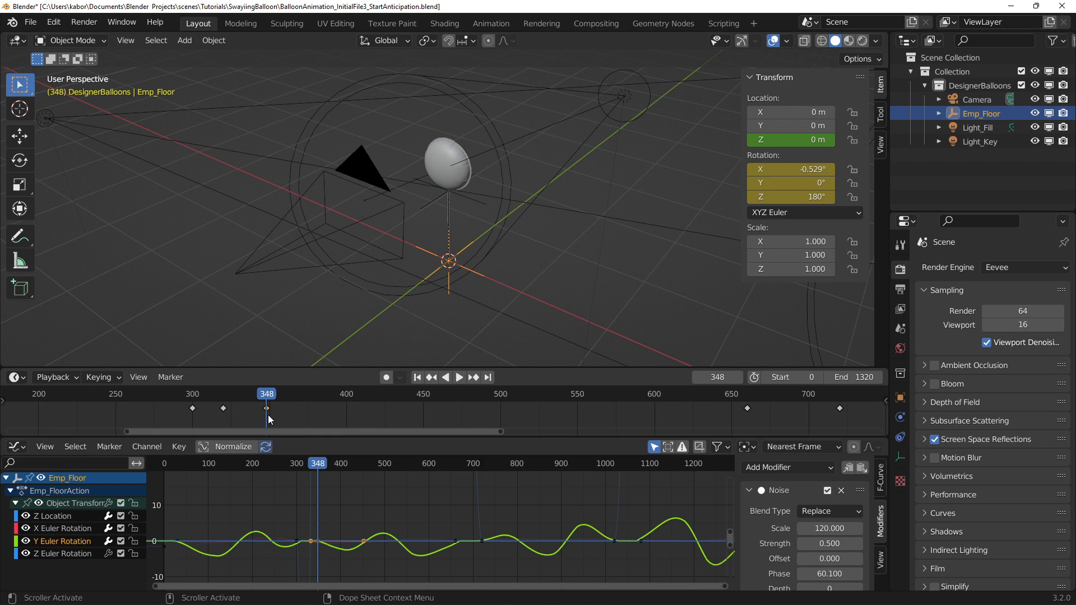
# - Set playback sync to Frame Dropping
pyautogui.click(60, 378)
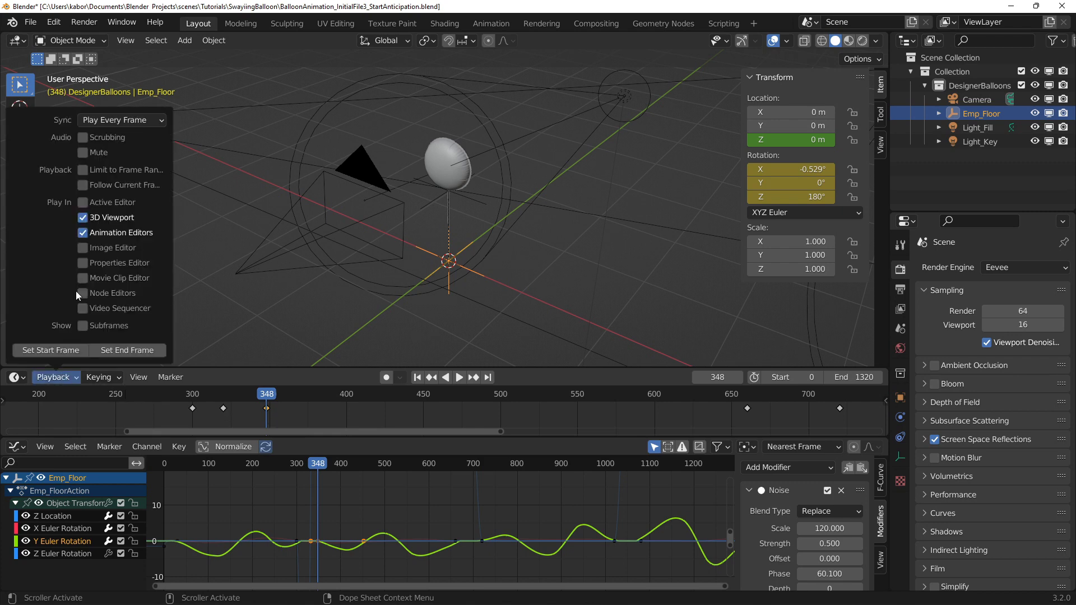
pyautogui.click(132, 119)
pyautogui.click(125, 149)
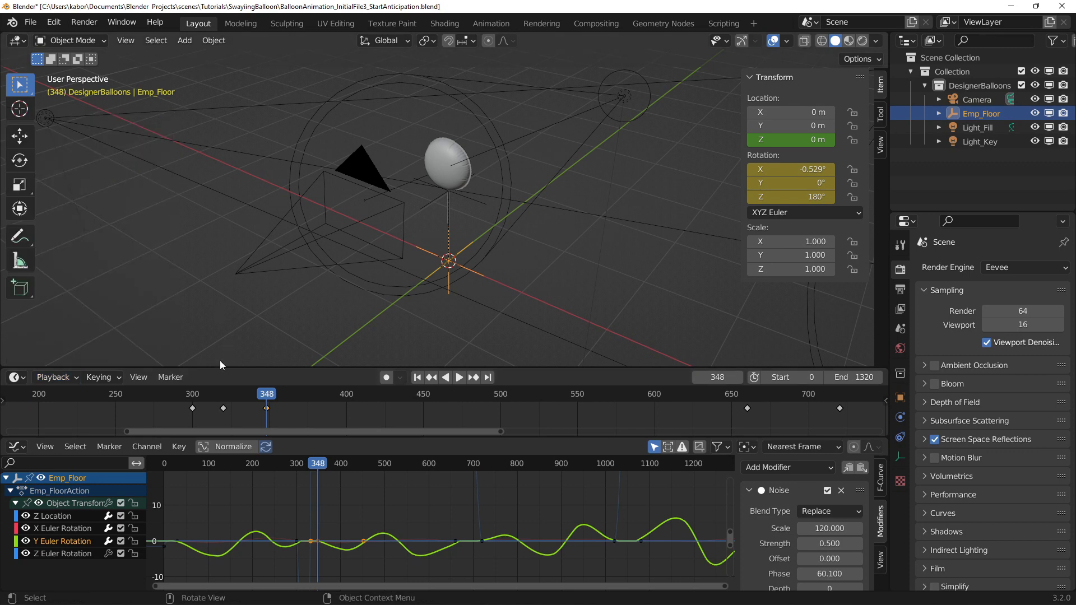
# - Replay the turn from frame 281, stopping playback at frame 392
pyautogui.moveTo(259, 397); pyautogui.dragTo(163, 395)
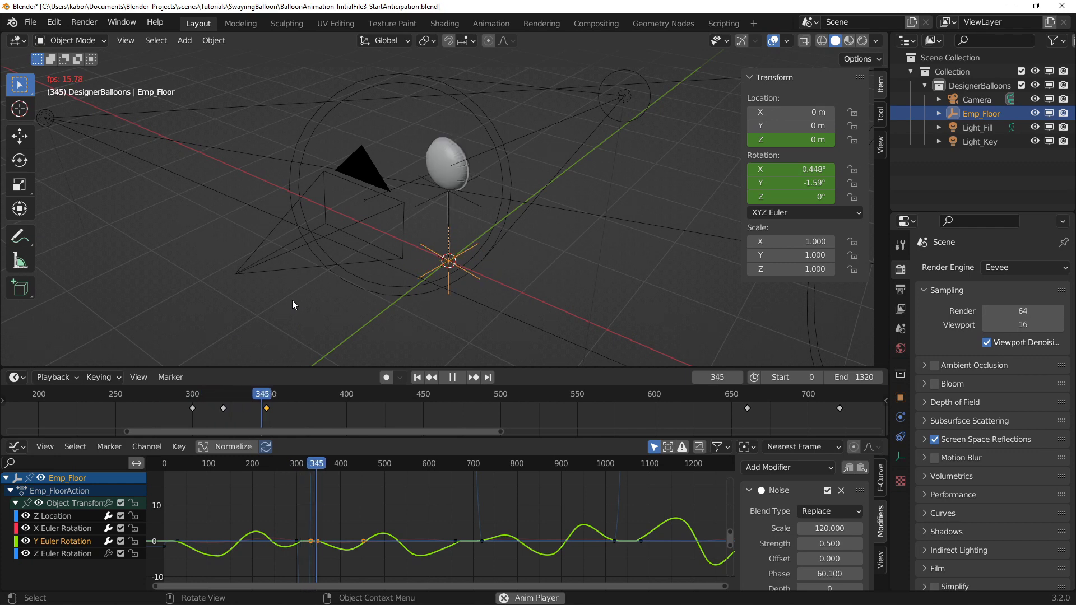
pyautogui.press('space')
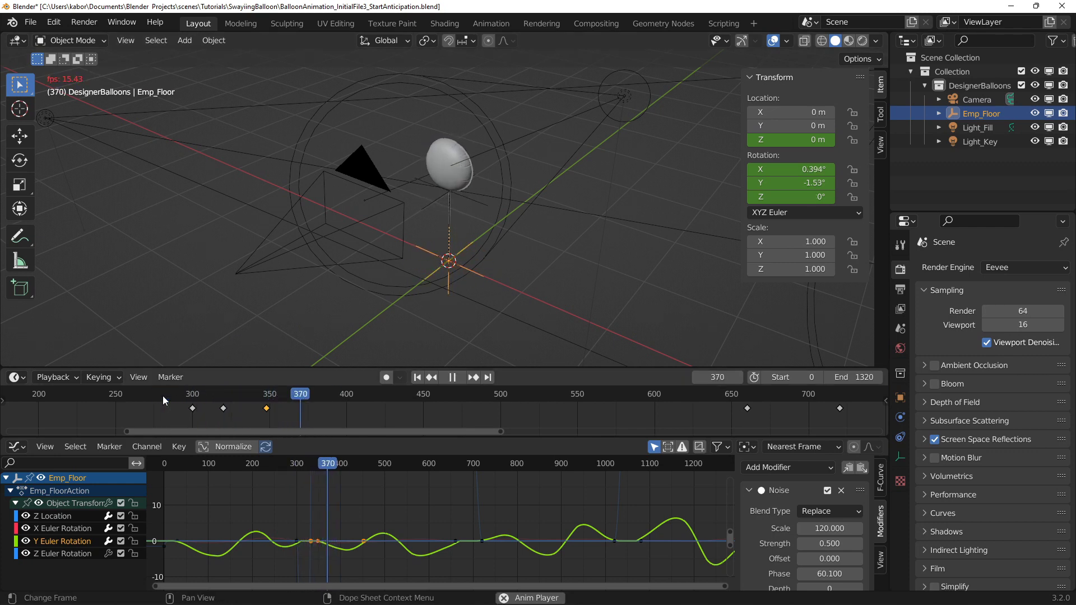
pyautogui.press('space')
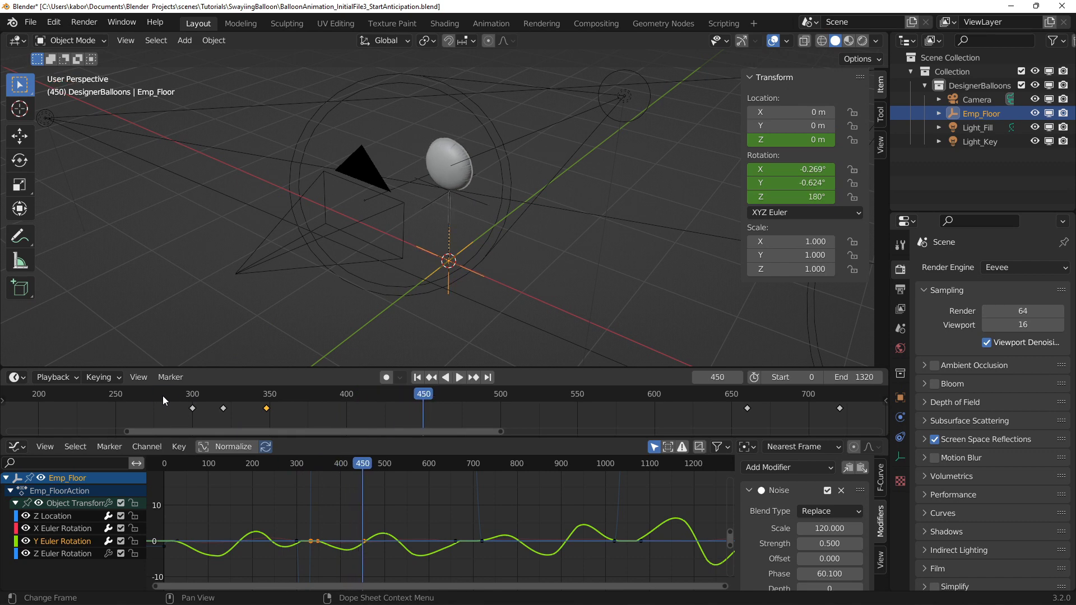
pyautogui.click(162, 395)
pyautogui.press('space')
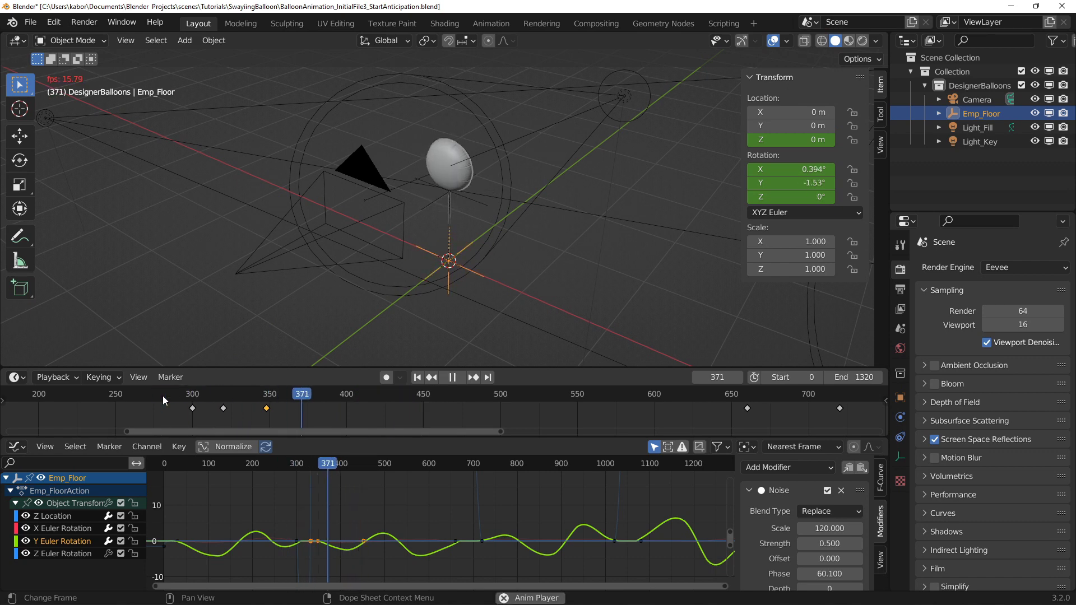
pyautogui.click(163, 396)
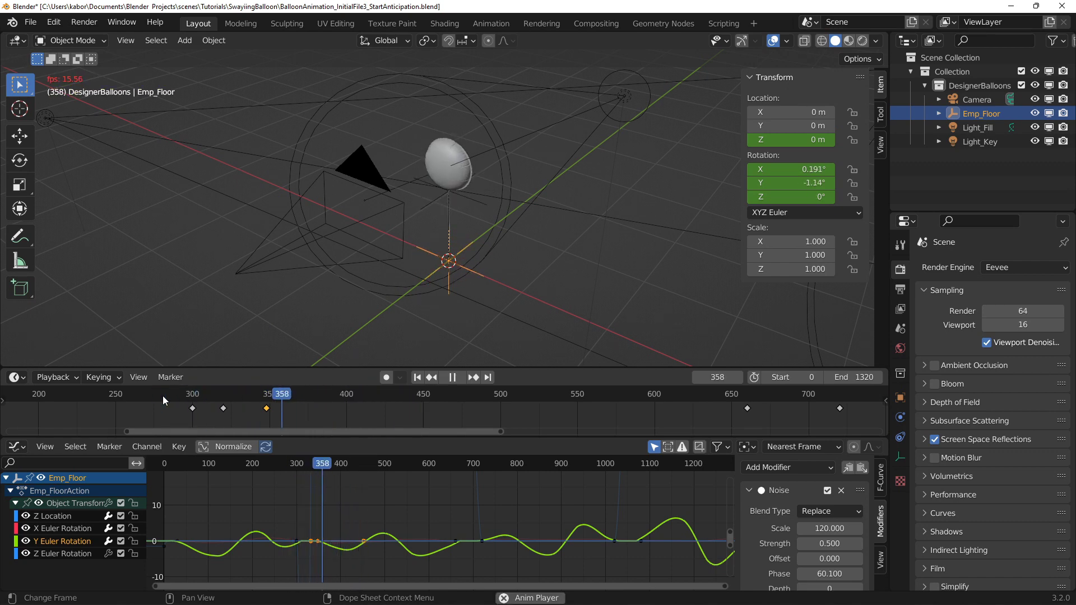
pyautogui.press('space')
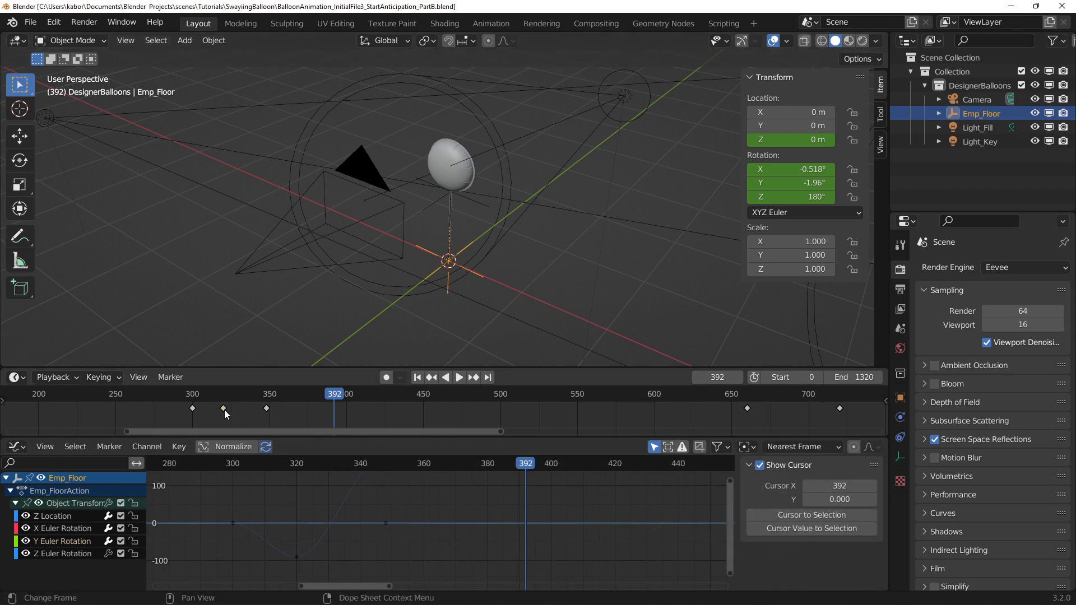
# - Scale the -90° key's handles at frame 320 horizontally wider, then play the turn
pyautogui.click(223, 409)
pyautogui.click(294, 557)
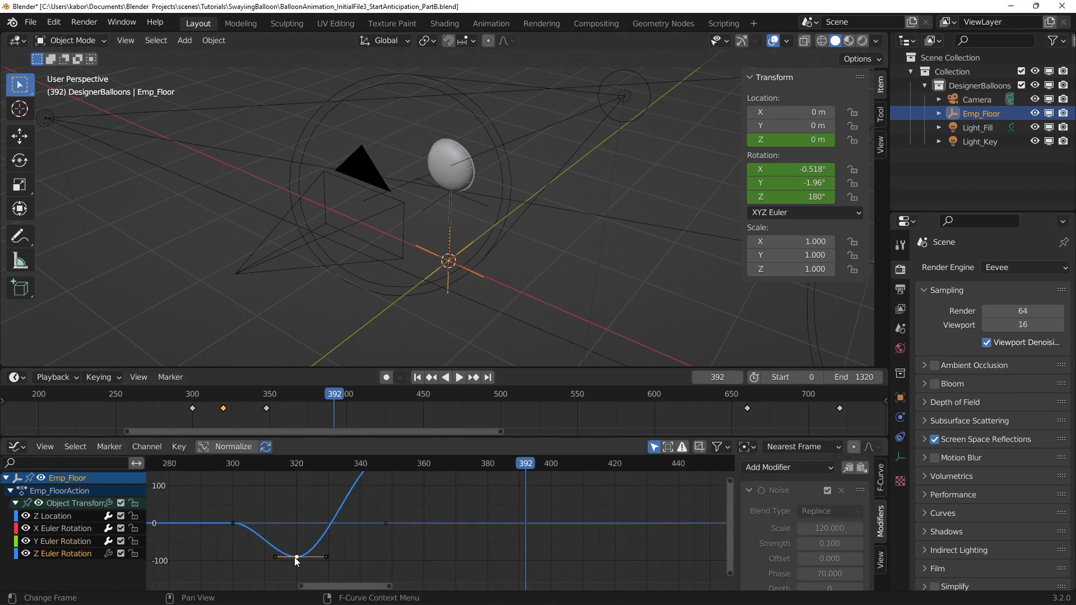
pyautogui.moveTo(311, 557); pyautogui.dragTo(327, 557)
pyautogui.press('s')
pyautogui.press('x')
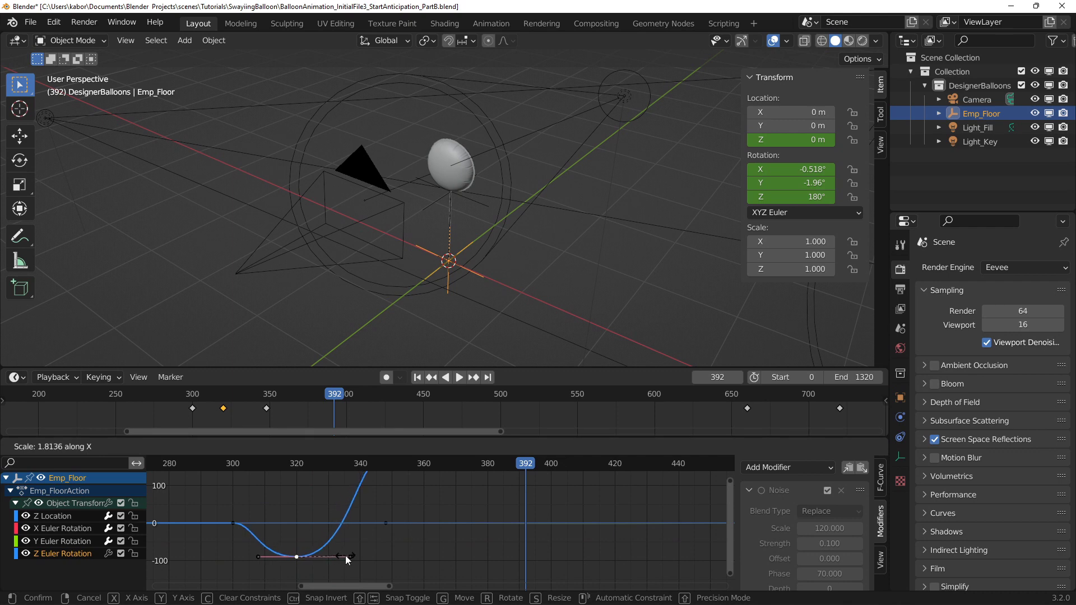
pyautogui.click(342, 557)
pyautogui.press('space')
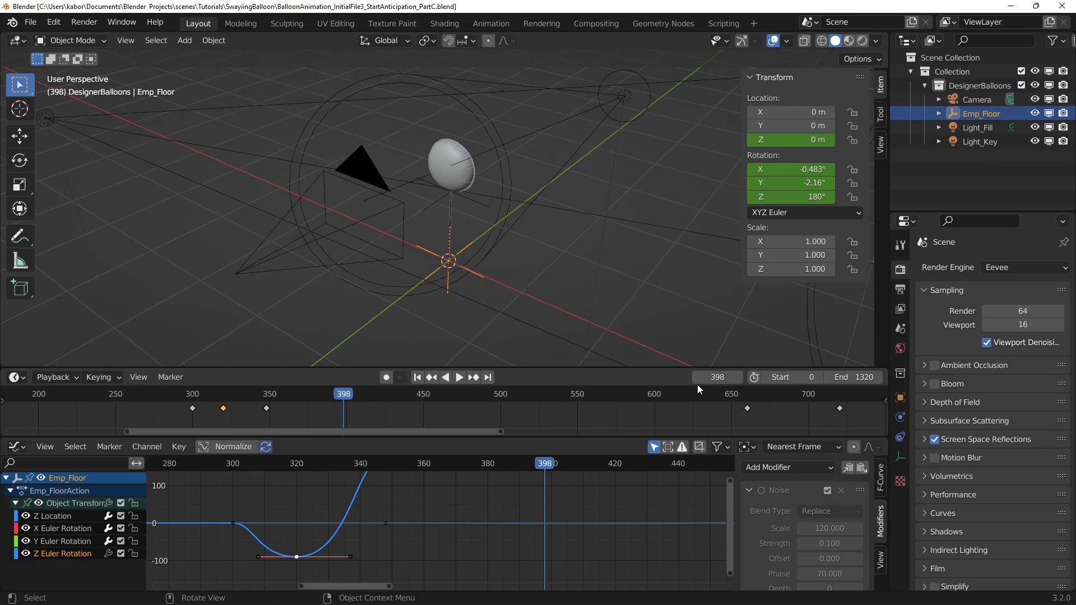
# - Insert single Z rotation keyframes holding 180° at frames 360, 372 and 386
pyautogui.click(715, 379)
pyautogui.write('360')
pyautogui.press('Return')
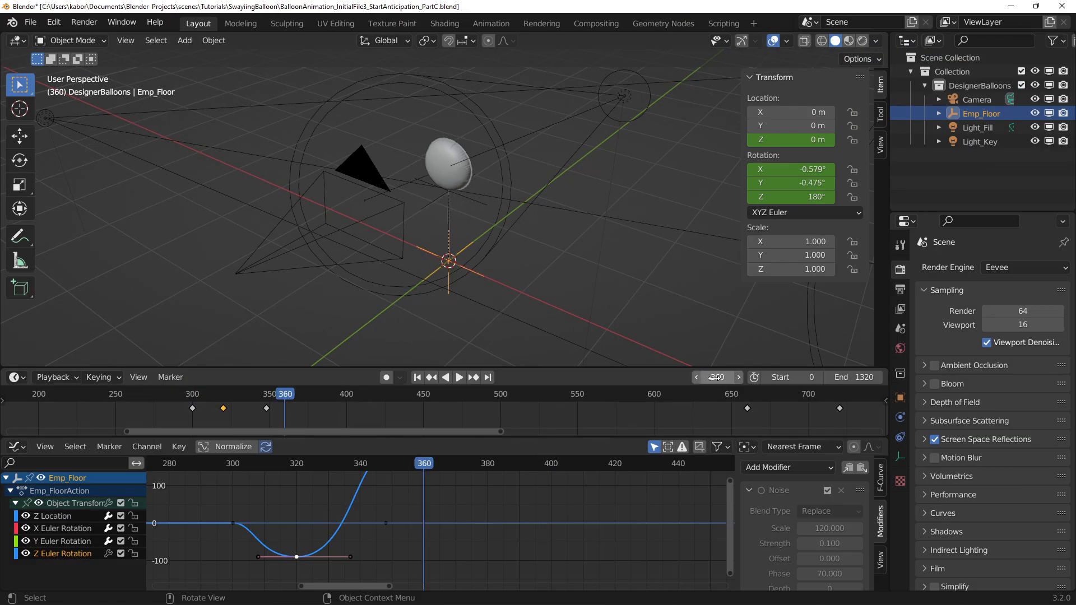
pyautogui.rightClick(780, 197)
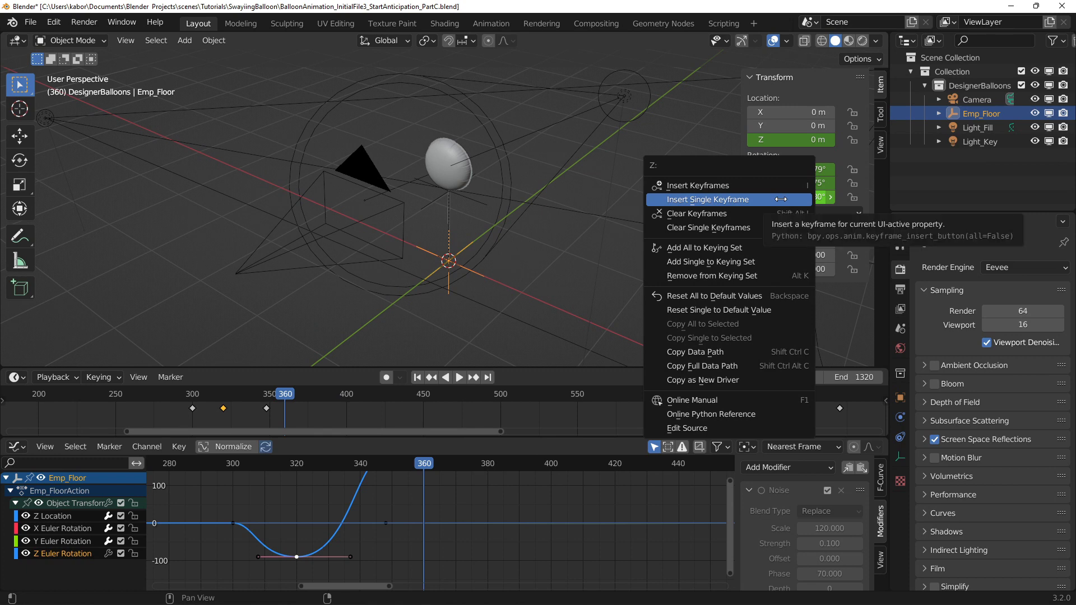
pyautogui.click(780, 198)
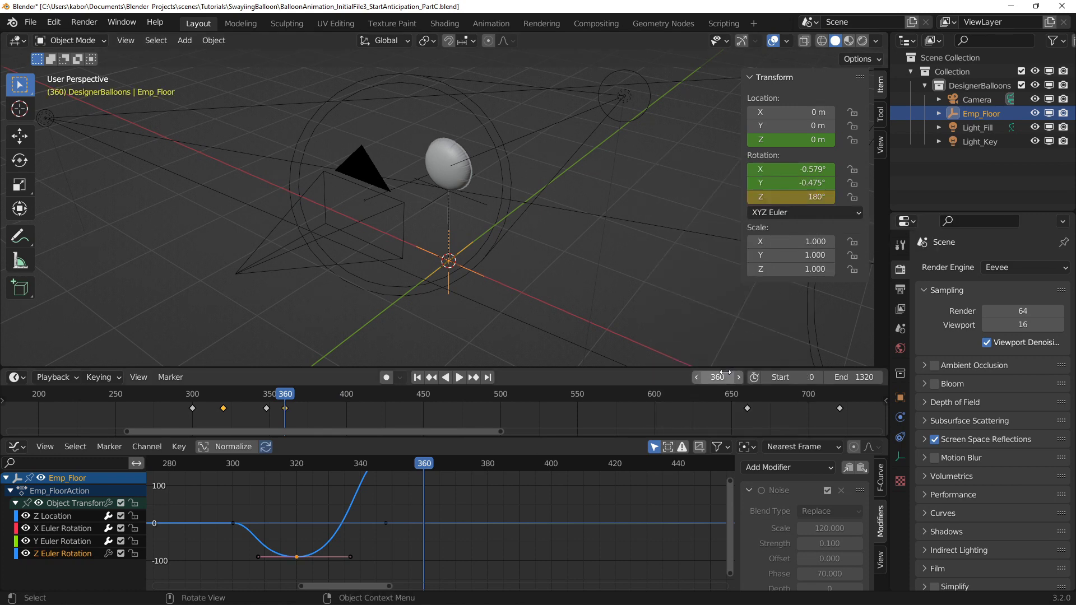
pyautogui.click(725, 377)
pyautogui.write('372')
pyautogui.press('Return')
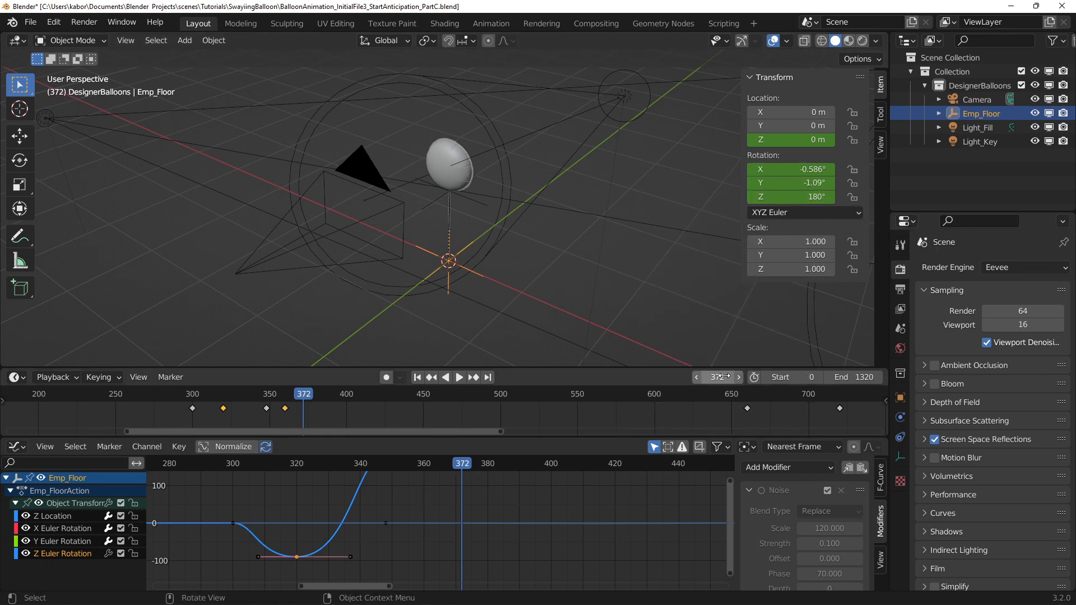
pyautogui.rightClick(785, 197)
pyautogui.click(785, 198)
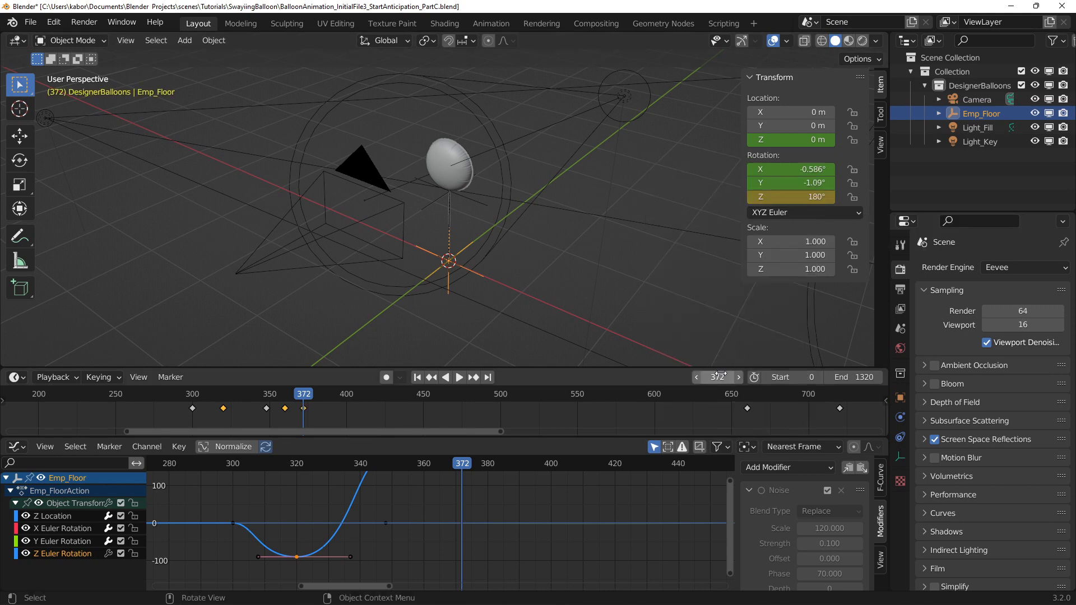
pyautogui.click(721, 375)
pyautogui.write('386')
pyautogui.press('Return')
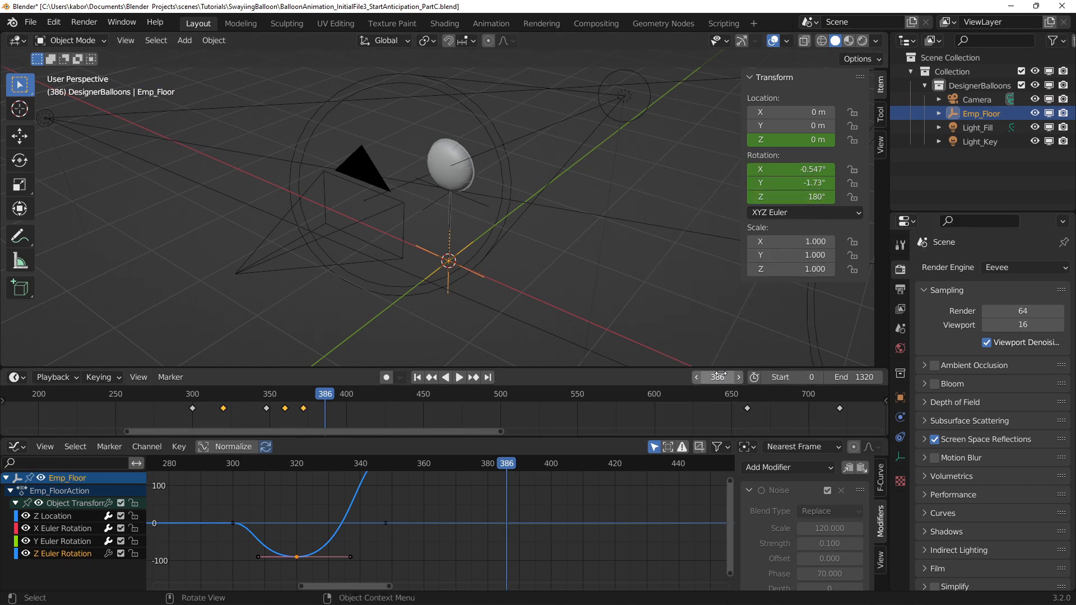
pyautogui.rightClick(765, 199)
pyautogui.click(767, 202)
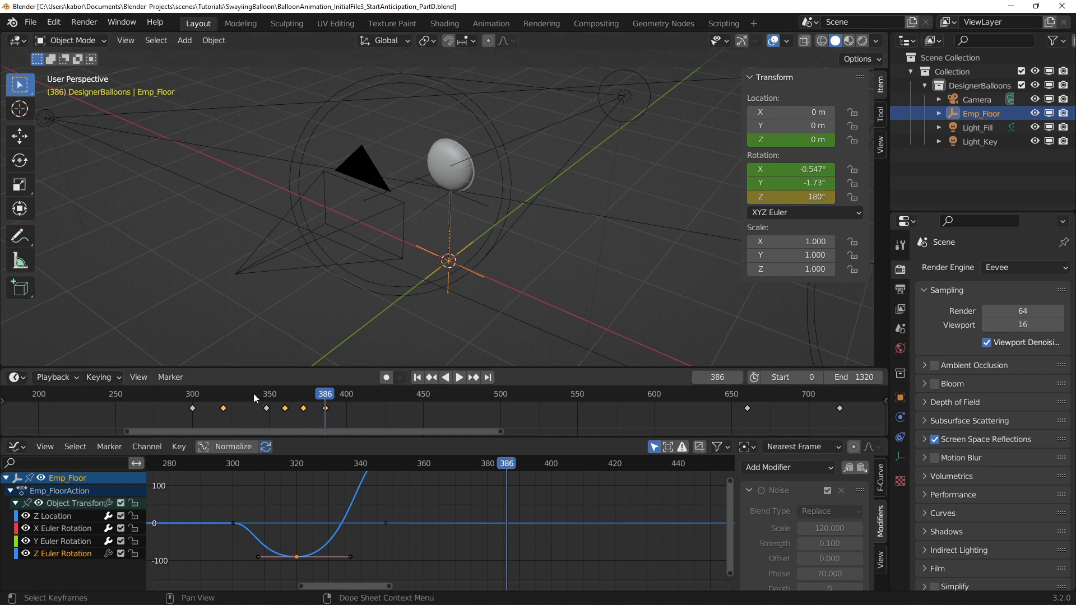
# - Replace the Z rotation key at frame 348 with 216°
pyautogui.click(253, 395)
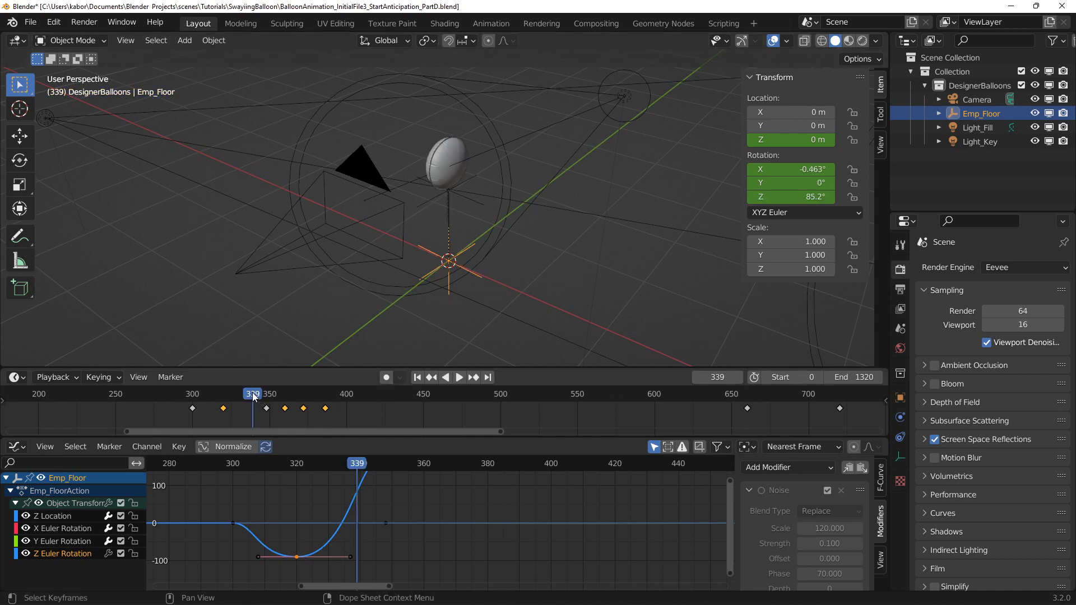
pyautogui.click(474, 379)
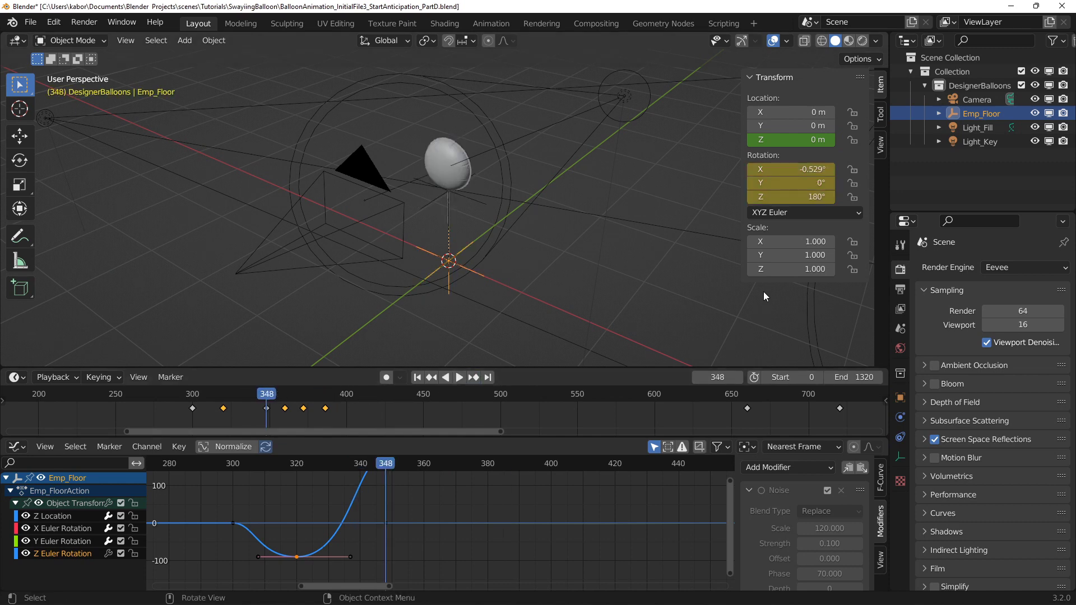
pyautogui.doubleClick(800, 196)
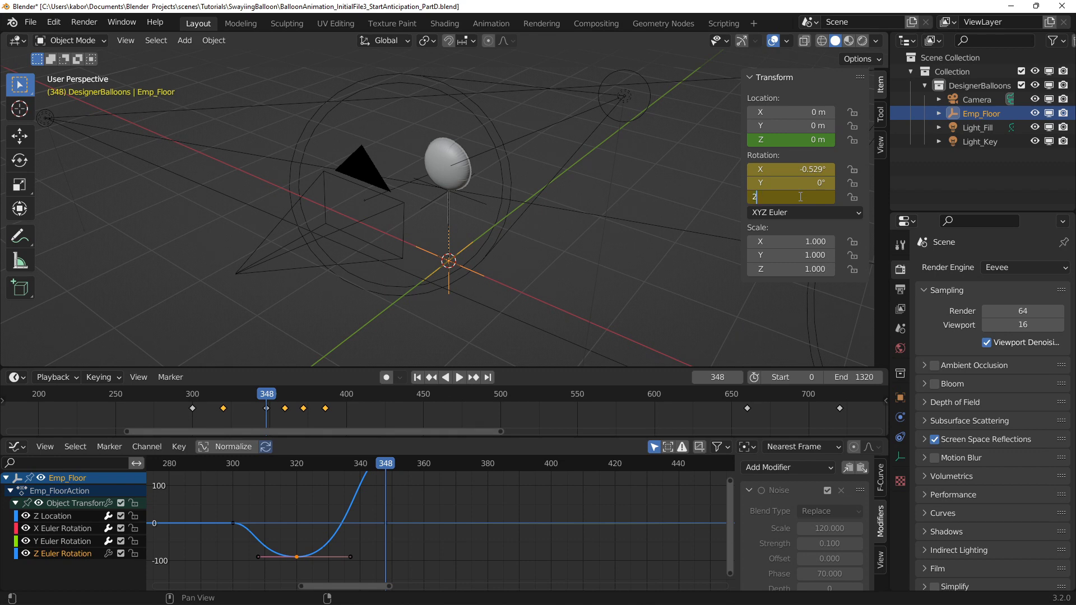
pyautogui.write('216')
pyautogui.press('Return')
pyautogui.rightClick(800, 196)
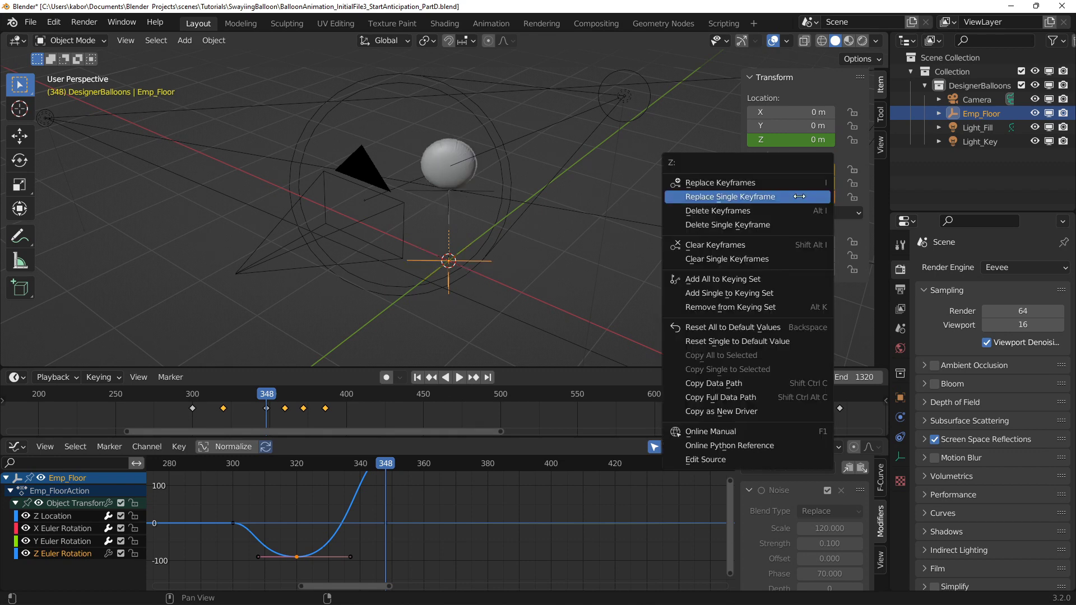
pyautogui.click(800, 196)
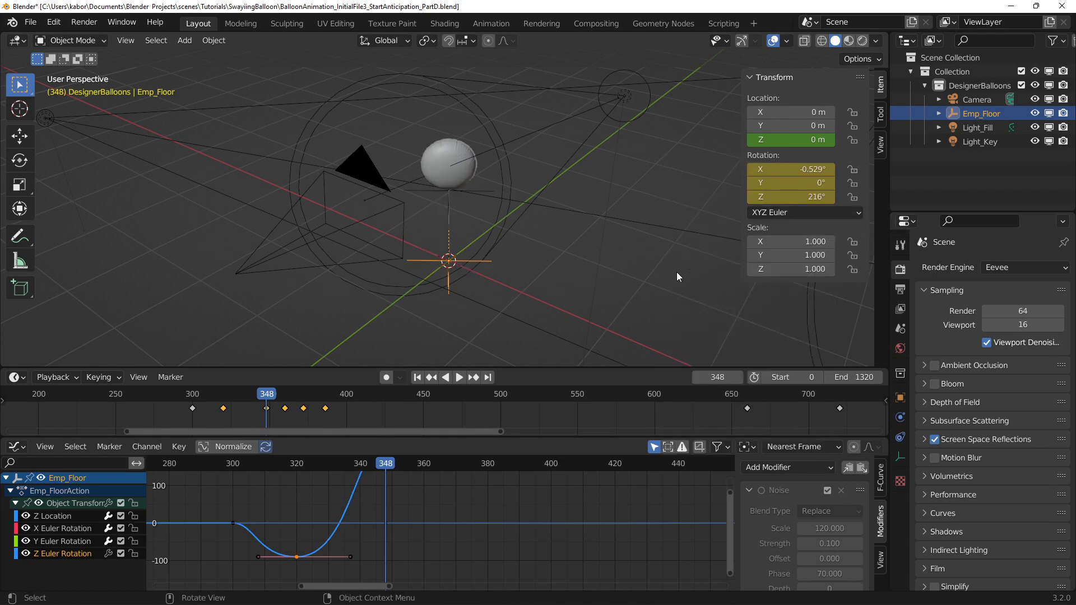
# - Replace the Z rotation key at frame 360 with 156°
pyautogui.click(478, 377)
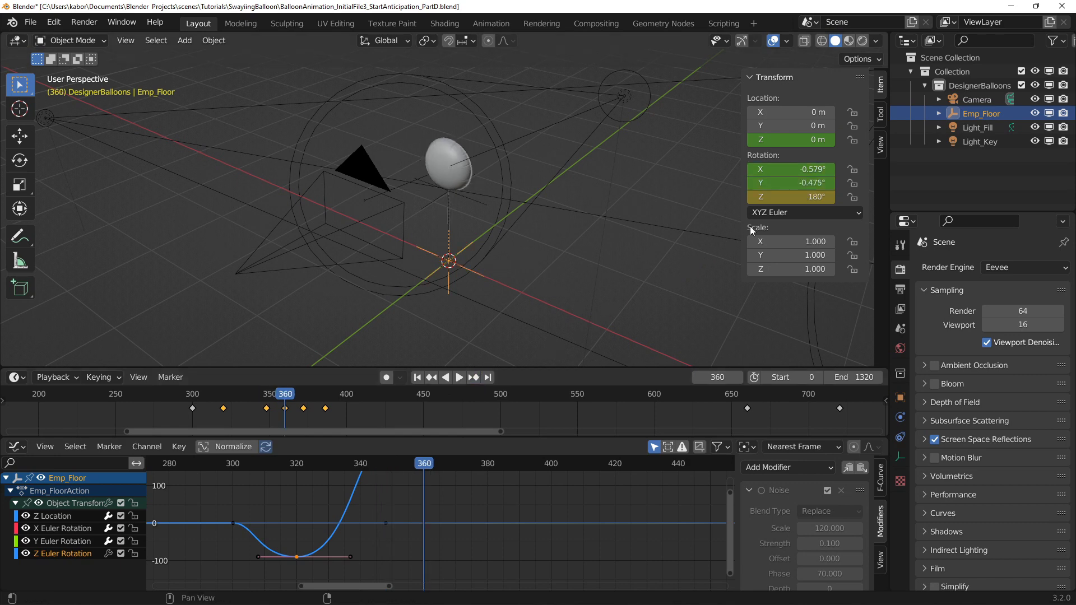
pyautogui.click(792, 196)
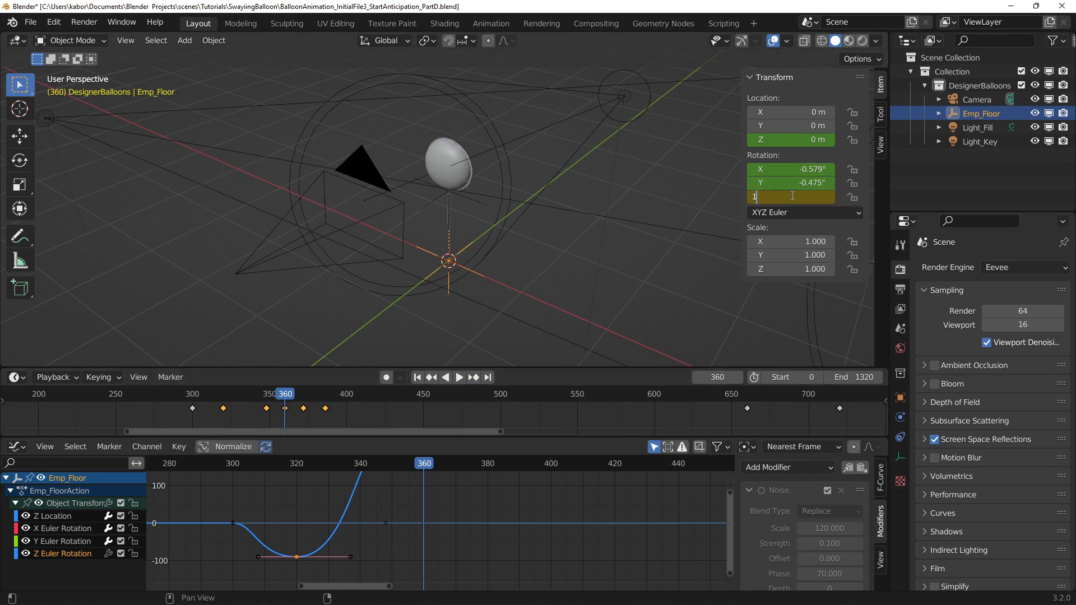
pyautogui.press('Return')
pyautogui.rightClick(792, 196)
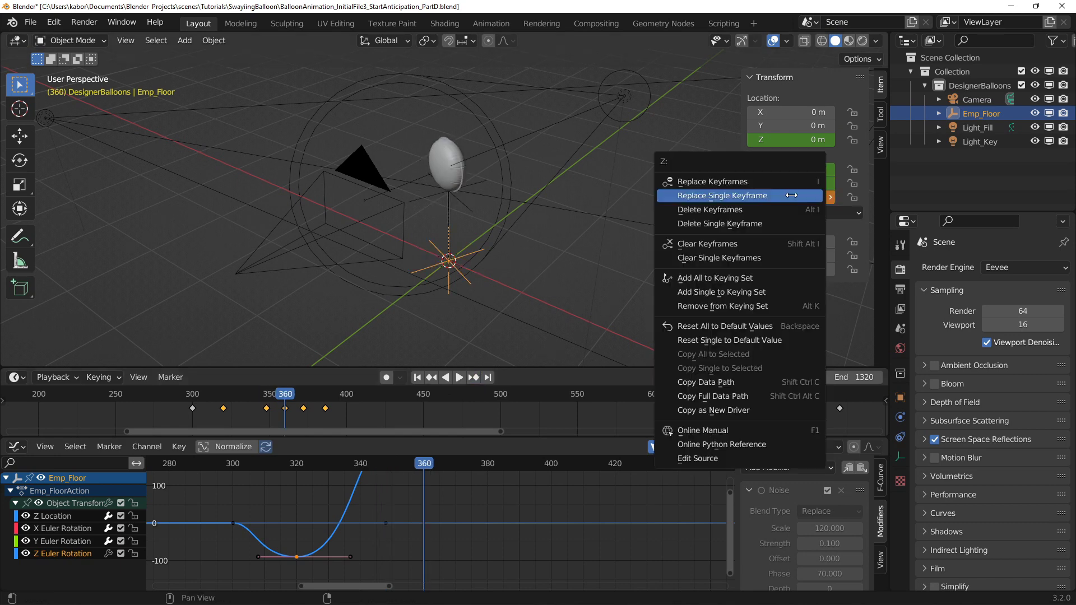
pyautogui.click(791, 196)
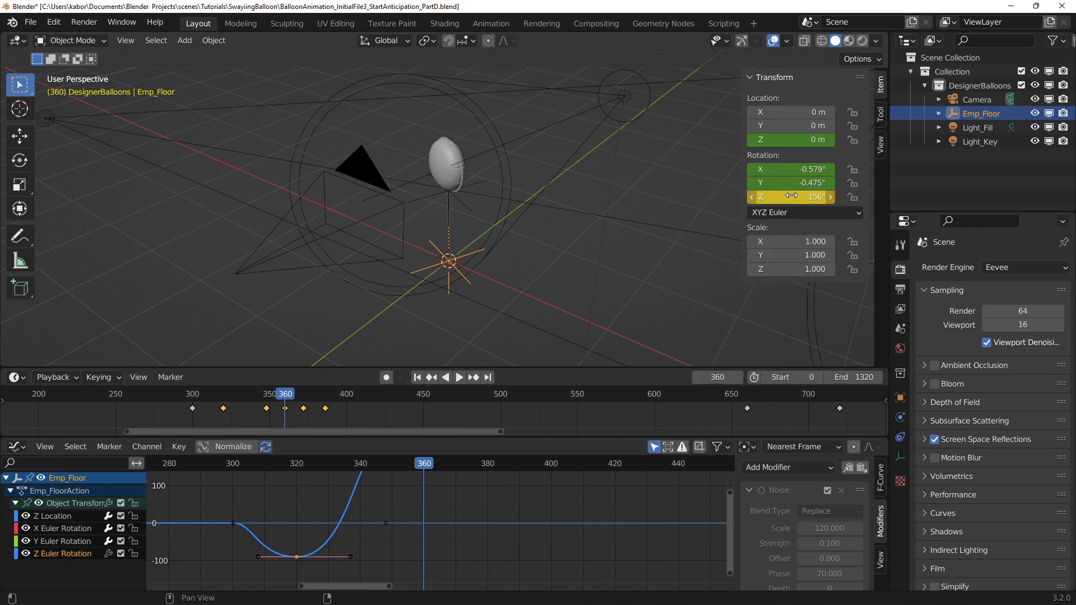
# - Replace the Z rotation key at frame 372 with 192° and inspect the curve
pyautogui.click(476, 379)
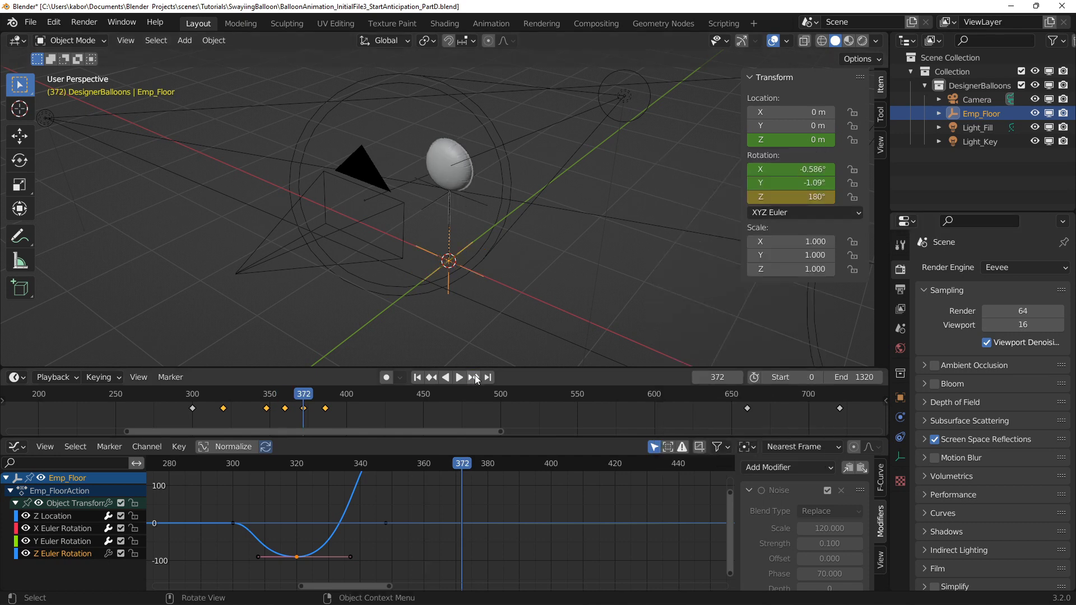
pyautogui.click(788, 196)
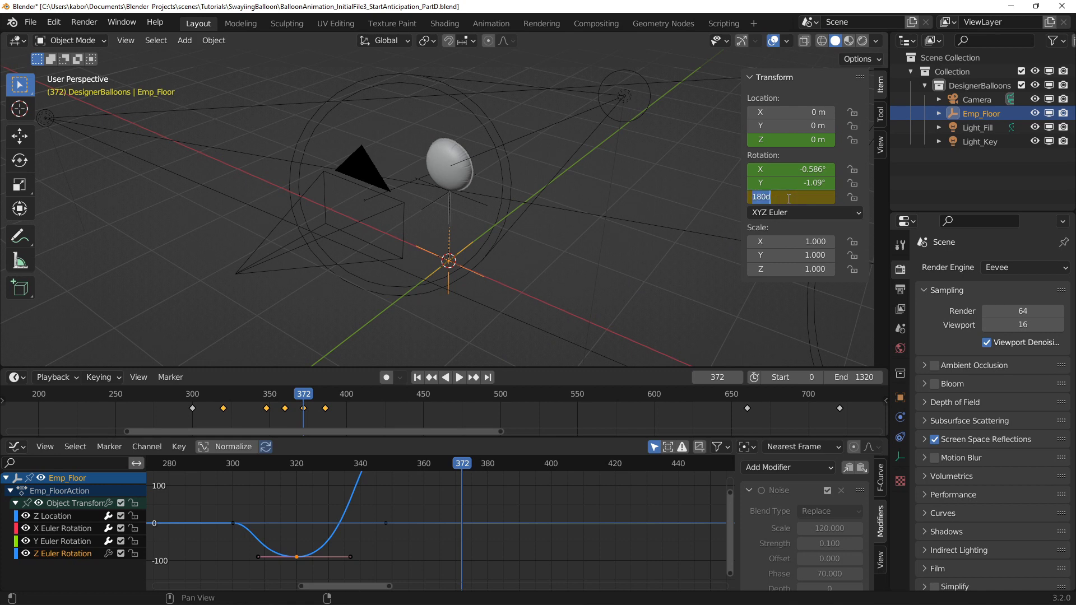
pyautogui.press('Return')
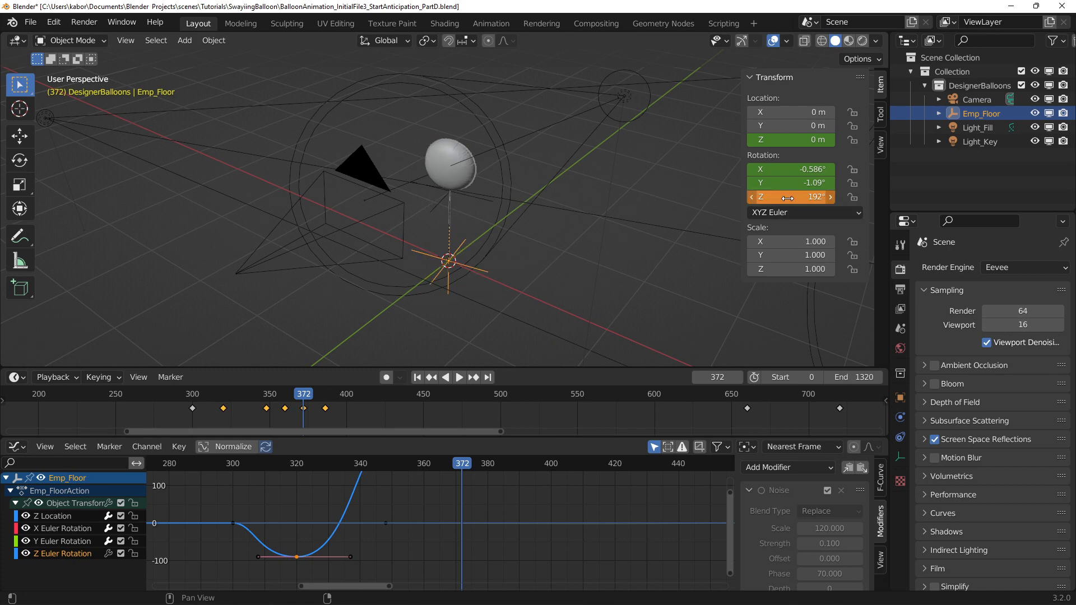
pyautogui.rightClick(787, 198)
pyautogui.click(787, 198)
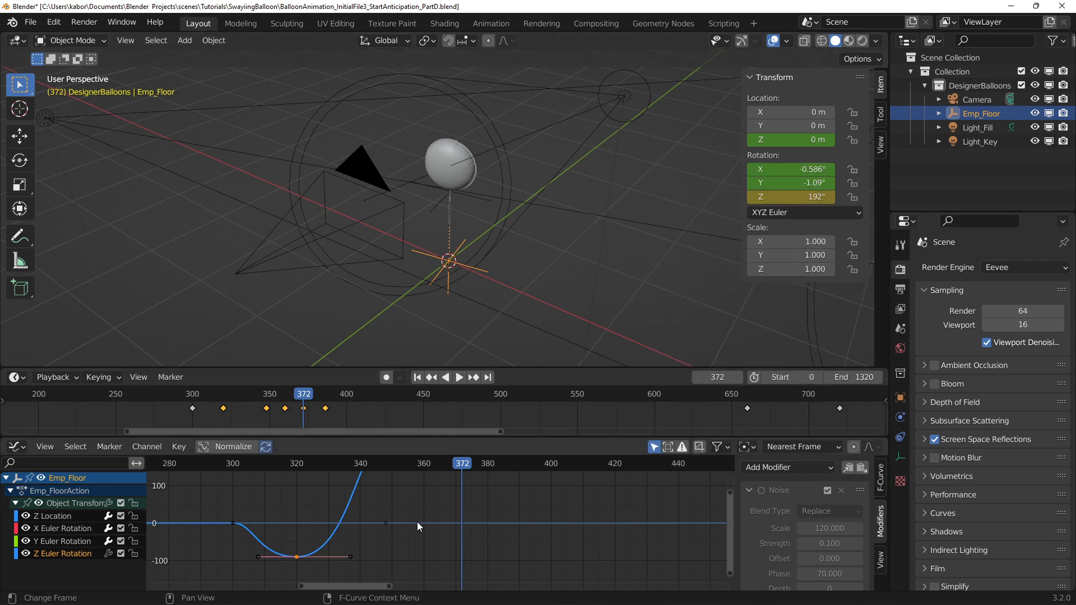
pyautogui.scroll(-5, 422, 509)
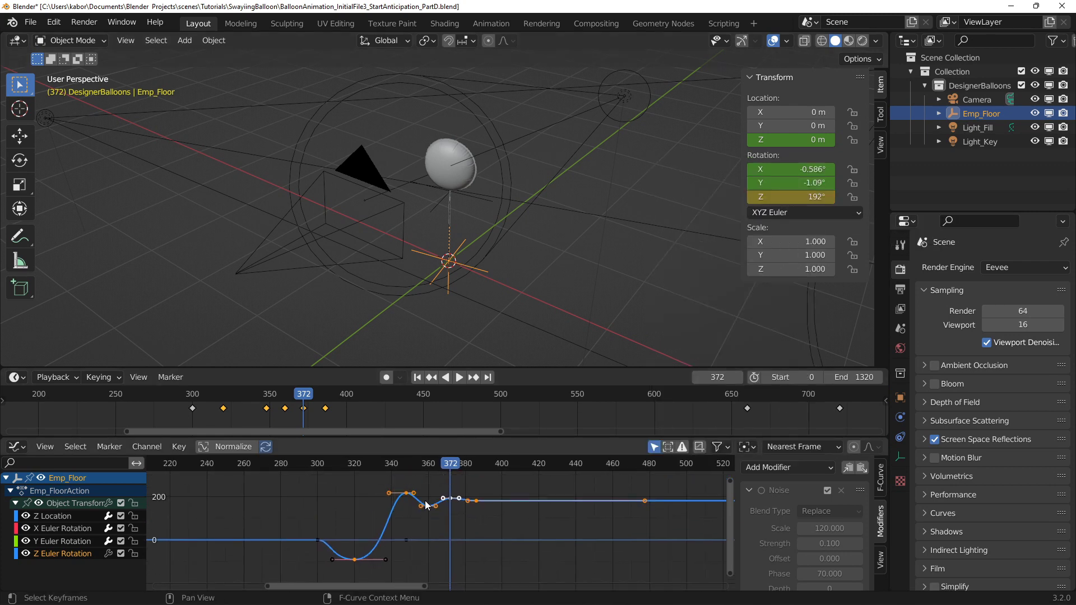
pyautogui.scroll(5, 427, 505)
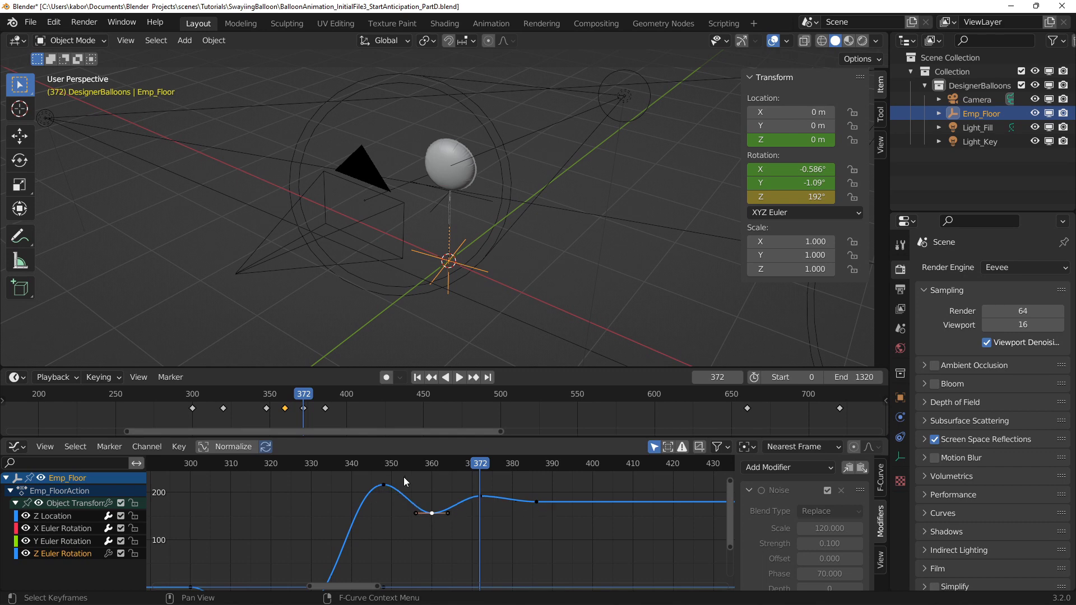
# - Review the overshoot from frame 285 and copy the first turn's anticipation and overshoot keys
pyautogui.click(163, 394)
pyautogui.press('space')
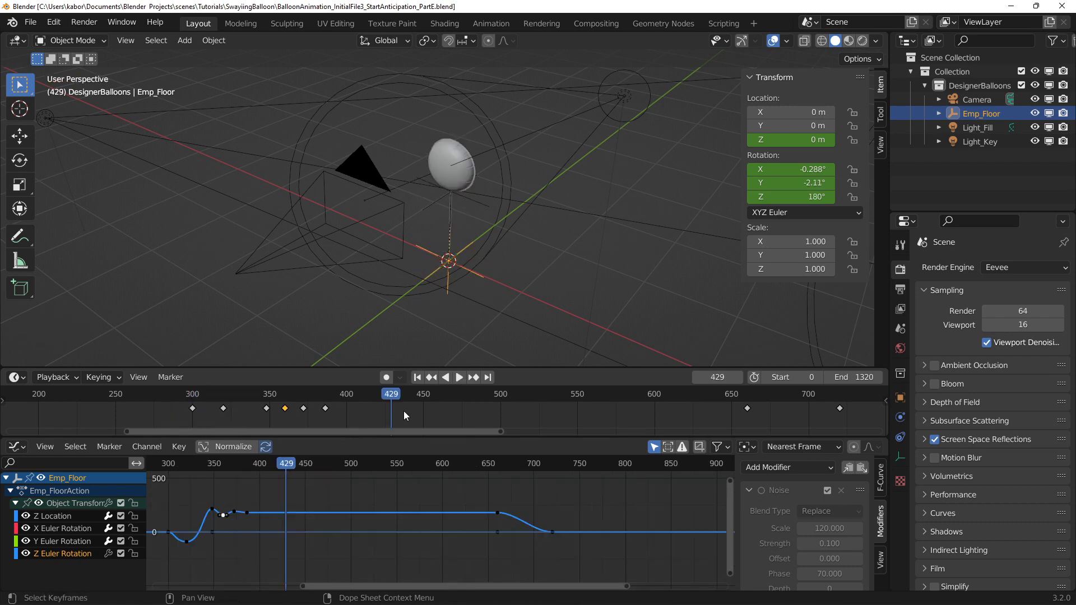
pyautogui.moveTo(404, 411); pyautogui.dragTo(212, 418)
pyautogui.rightClick(280, 413)
pyautogui.click(283, 413)
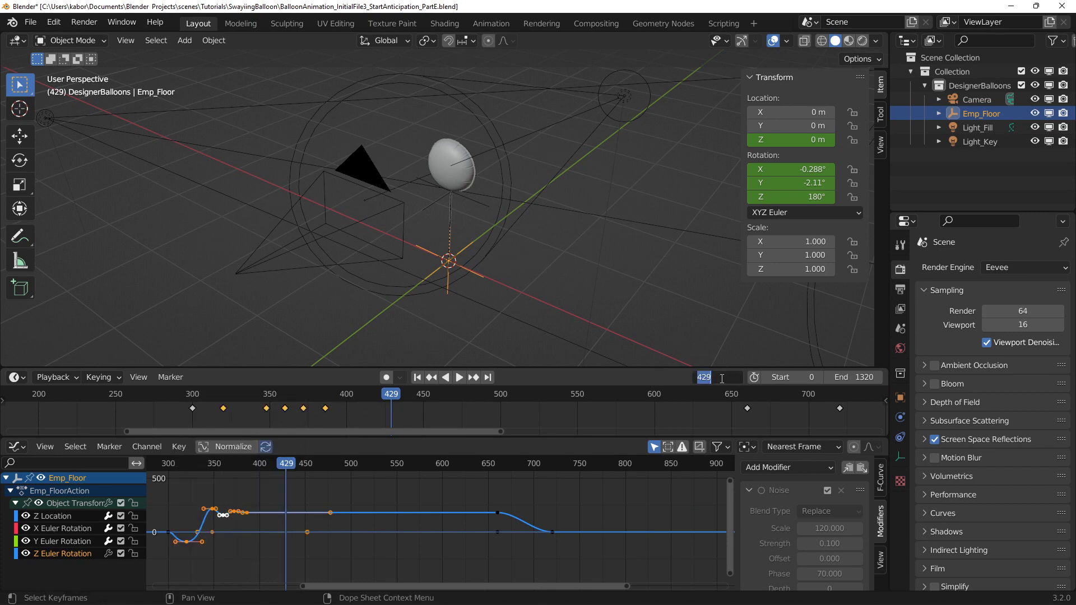
# - Paste the copied keys onto the Z Euler Rotation channel at frame 680
pyautogui.click(722, 379)
pyautogui.write('680')
pyautogui.press('Return')
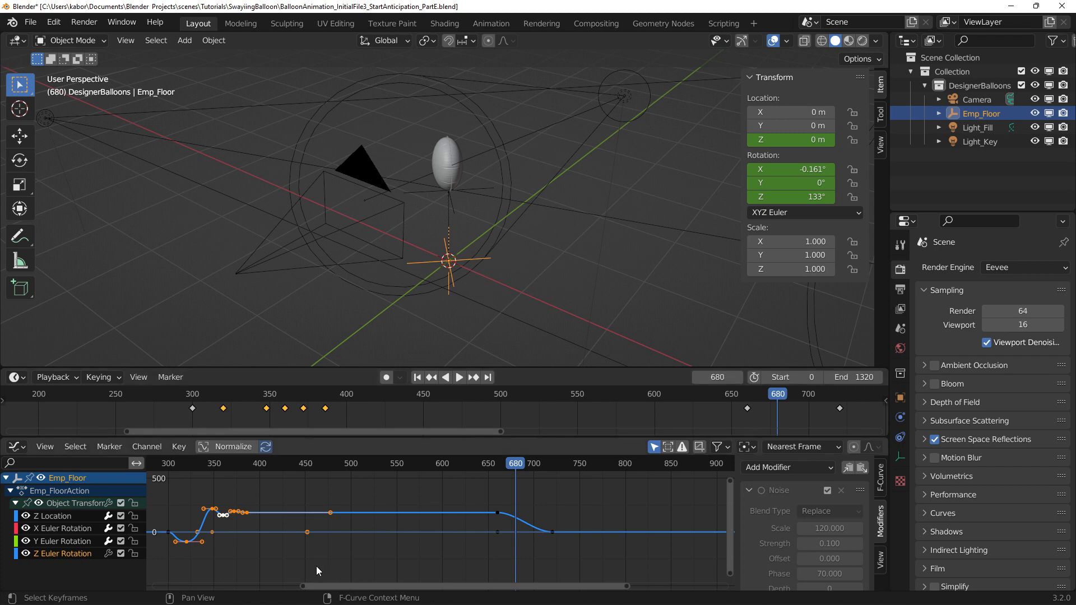
pyautogui.click(313, 564)
pyautogui.click(73, 552)
pyautogui.hotkey('ctrl', 'v')
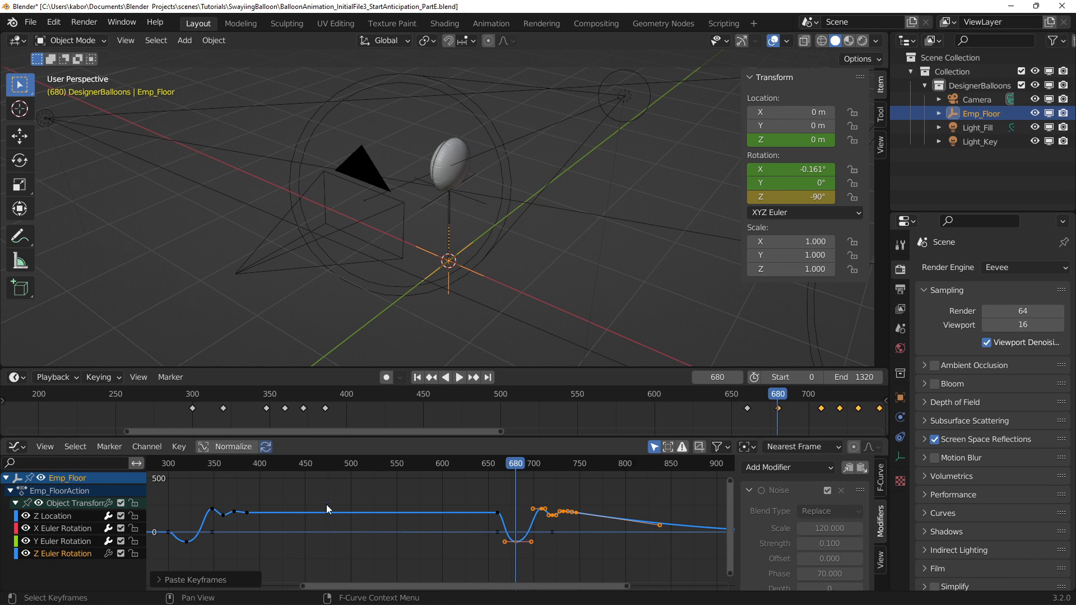
# - Mirror the pasted keys' values across zero
pyautogui.click(185, 446)
pyautogui.moveTo(234, 402)
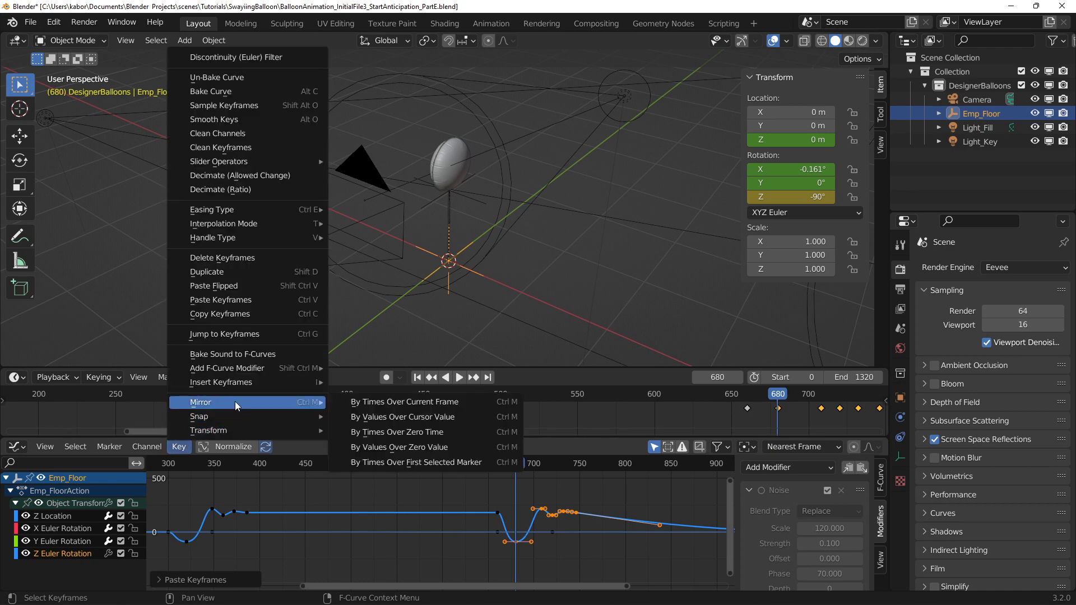
pyautogui.click(396, 446)
pyautogui.scroll(6, 594, 553)
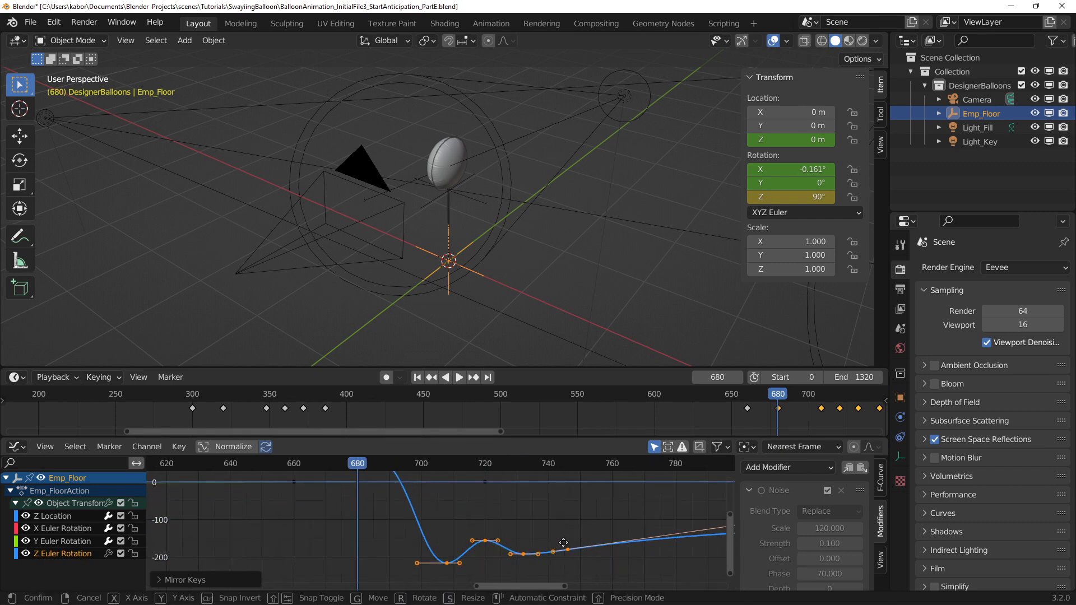
# - Raise the pasted keys about 175° so frame 680 reads 265°, then scrub frames 625–760
pyautogui.press('g')
pyautogui.press('y')
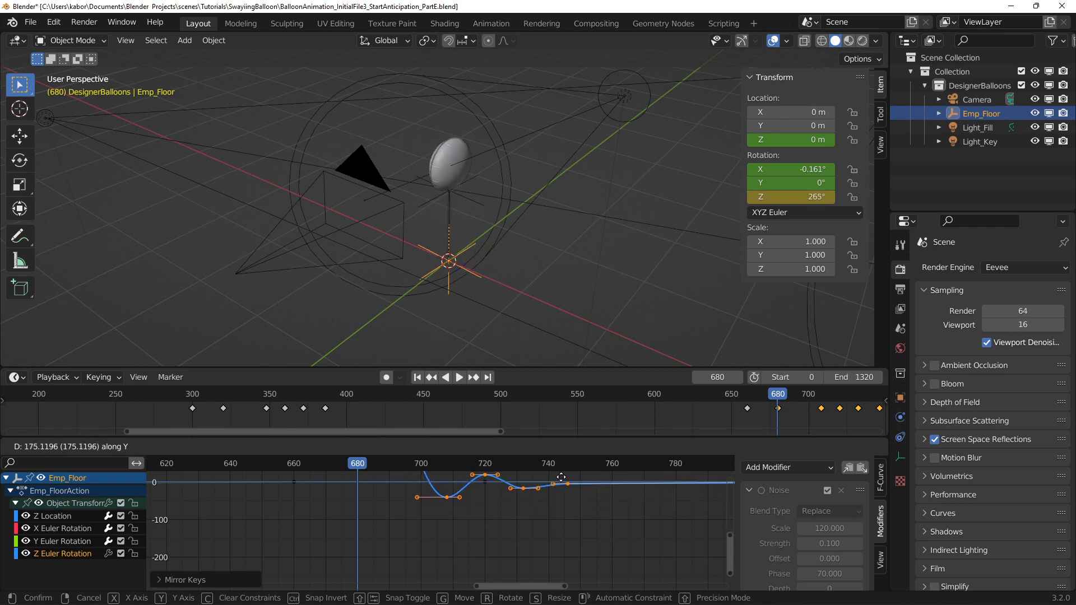
pyautogui.click(561, 477)
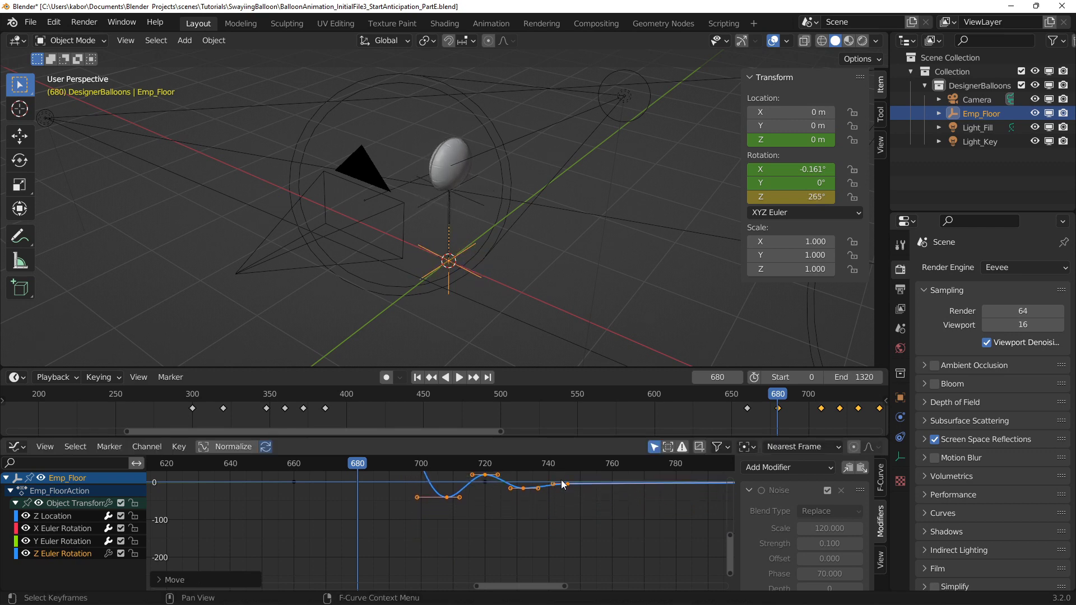
pyautogui.scroll(-3, 555, 493)
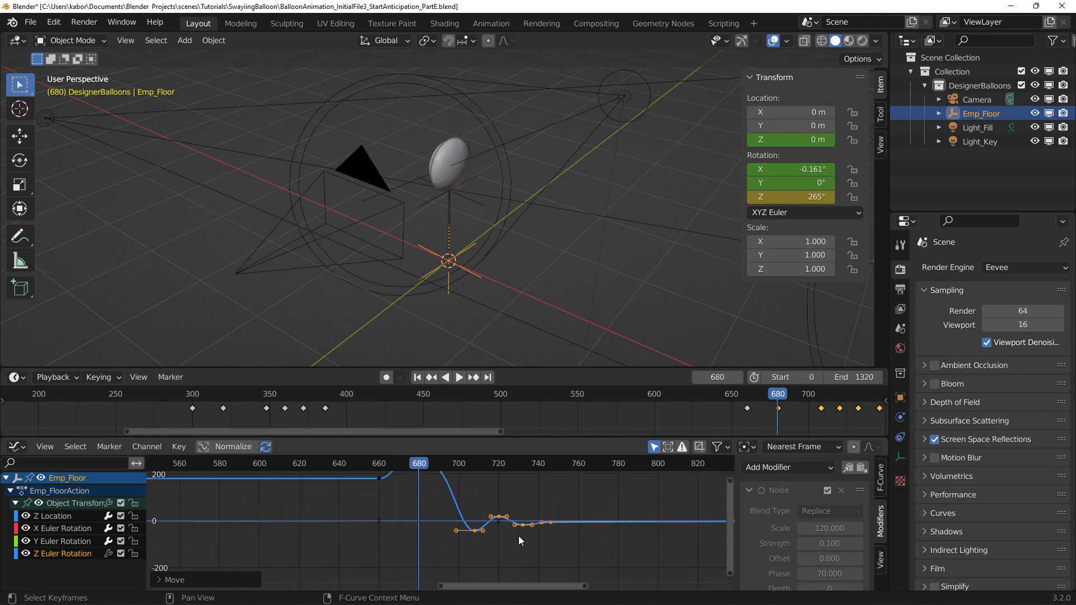
pyautogui.scroll(-2, 519, 536)
pyautogui.moveTo(510, 518); pyautogui.dragTo(507, 526, button='middle')
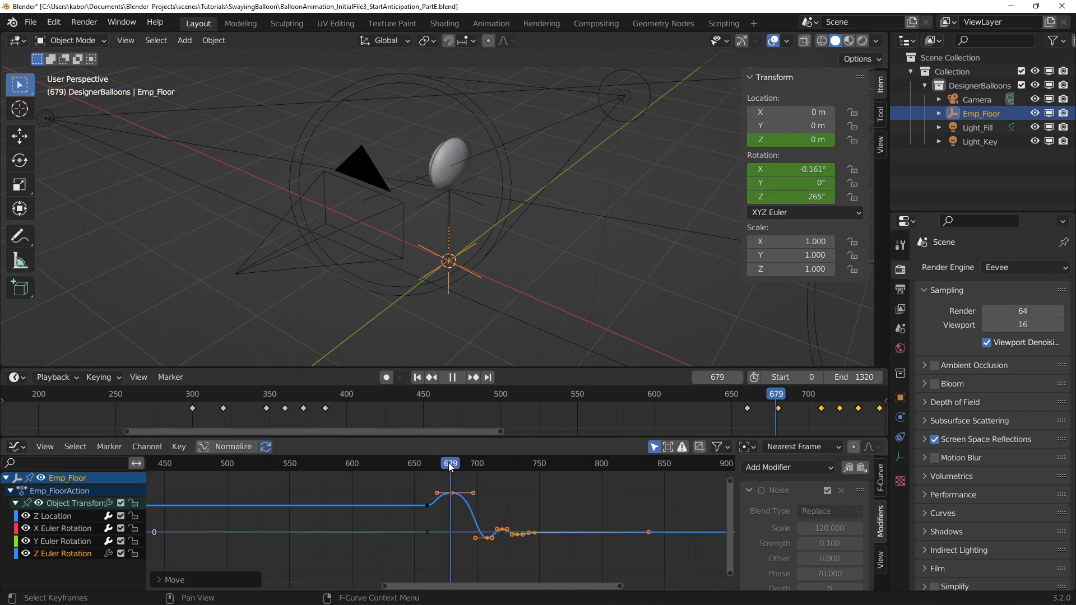
pyautogui.moveTo(454, 464); pyautogui.dragTo(556, 487)
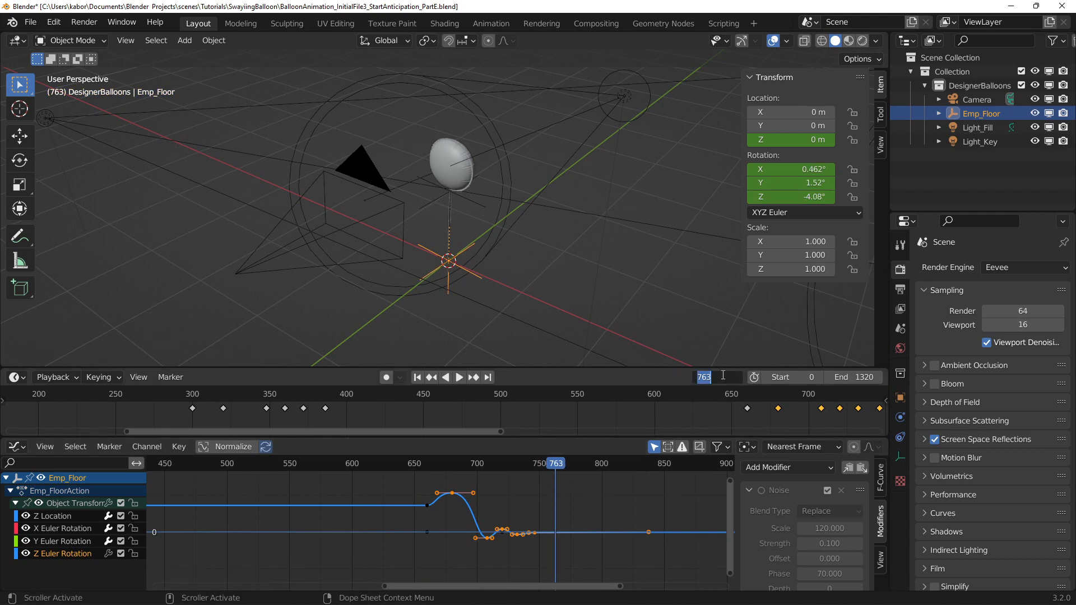
# - Paste the copied rotation keys at frame 1040 in the Graph Editor
pyautogui.click(723, 375)
pyautogui.write('1040')
pyautogui.press('Return')
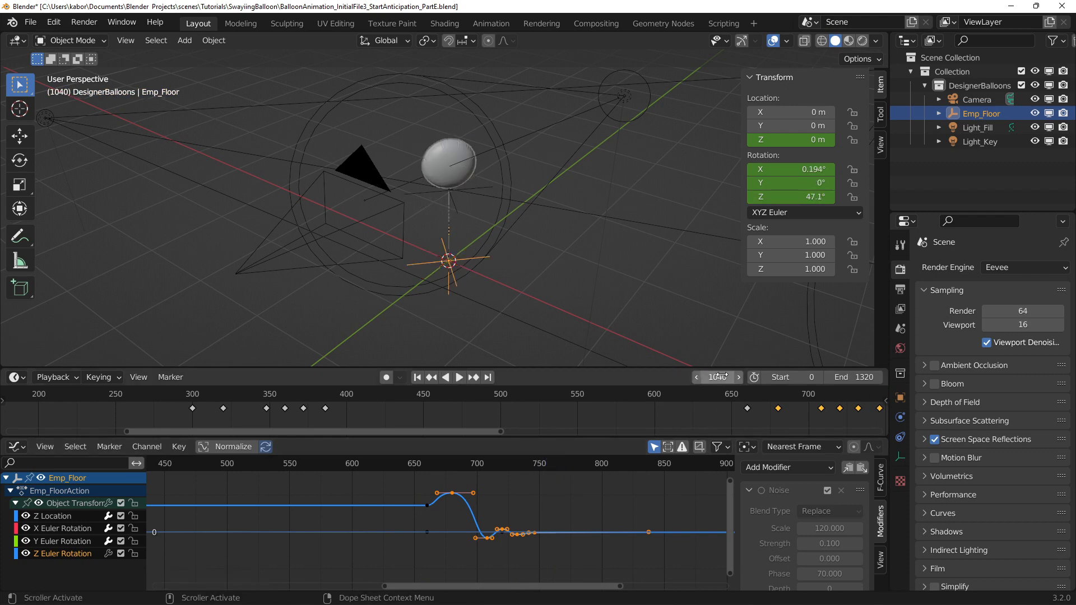
pyautogui.scroll(-3, 603, 523)
pyautogui.keyDown('ctrl'); pyautogui.hscroll(5, 603, 524); pyautogui.keyUp('ctrl')
pyautogui.rightClick(499, 492)
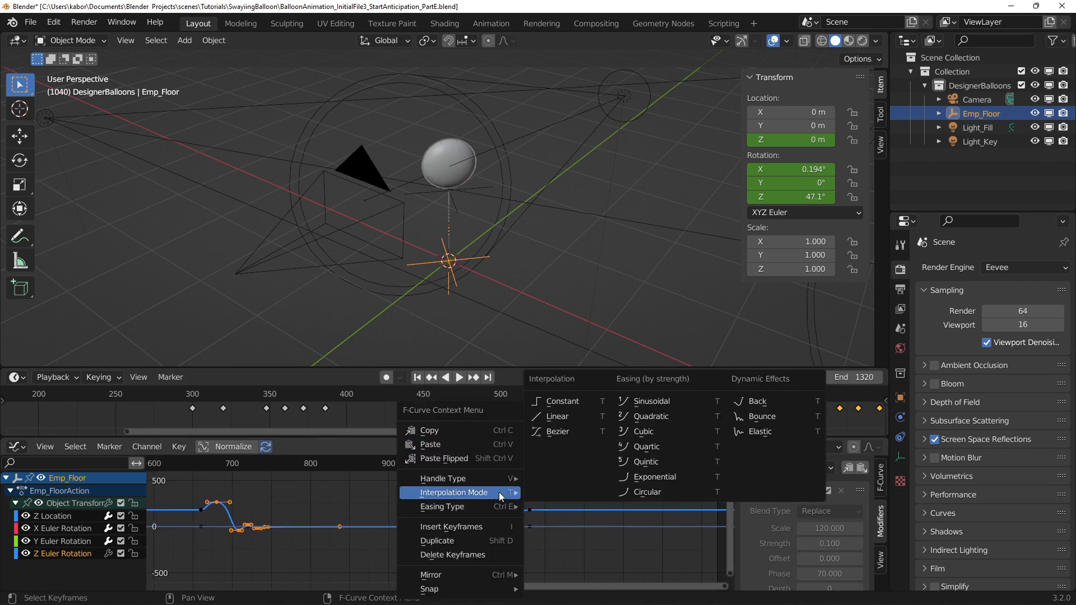
pyautogui.click(463, 445)
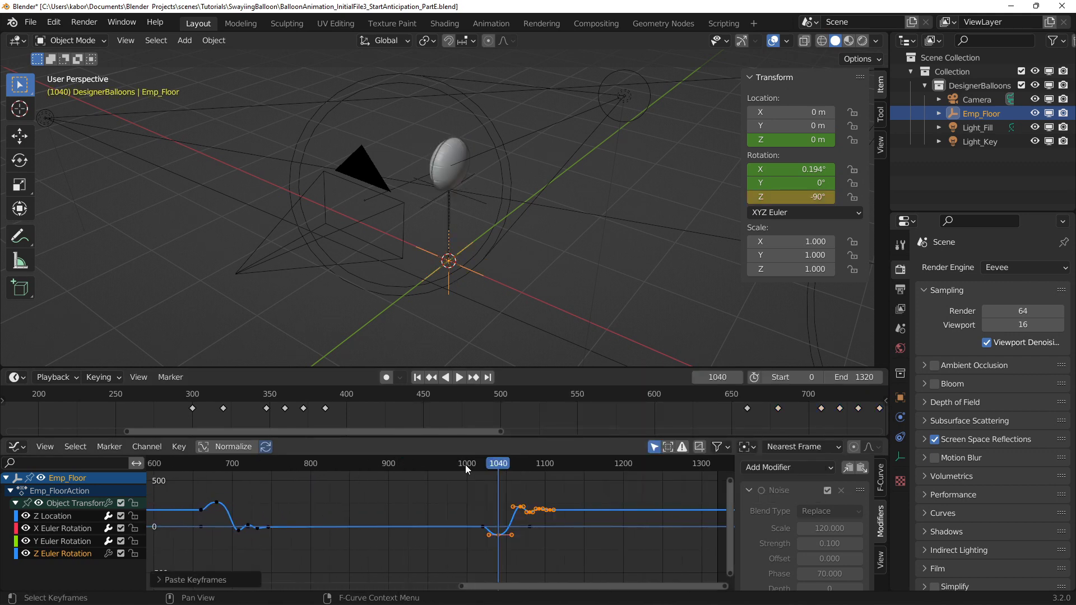
# - Scrub and preview the third turn, then show all turns and return to frame 215
pyautogui.moveTo(464, 463)
pyautogui.mouseDown()
pyautogui.moveTo(396, 463)
pyautogui.moveTo(454, 464)
pyautogui.mouseUp()
pyautogui.scroll(-4, 408, 493)
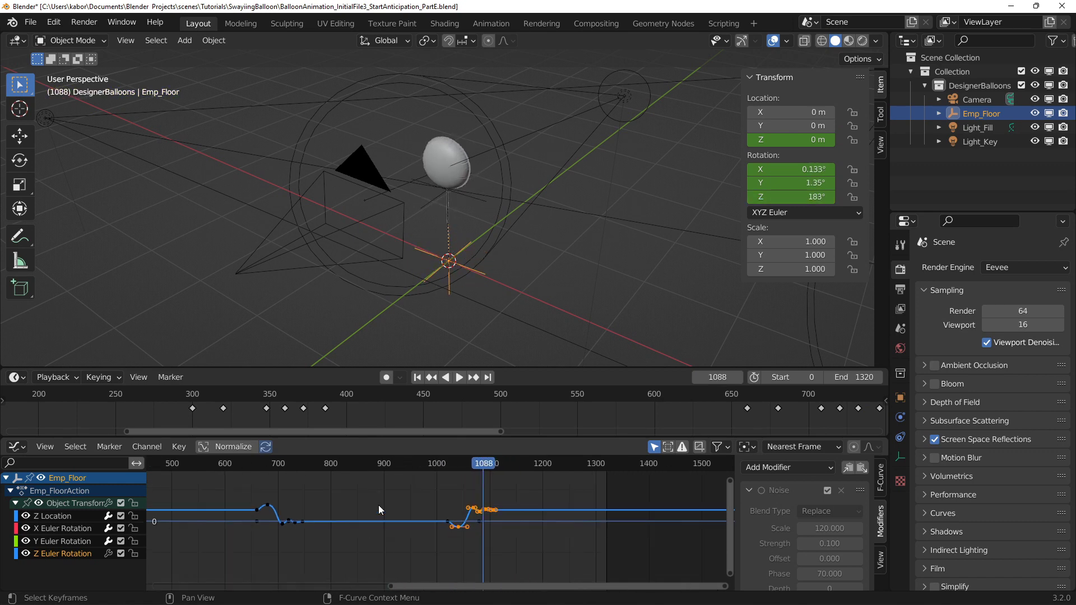
pyautogui.press('space')
pyautogui.moveTo(369, 513); pyautogui.dragTo(442, 515, button='middle')
pyautogui.moveTo(212, 463); pyautogui.dragTo(210, 462)
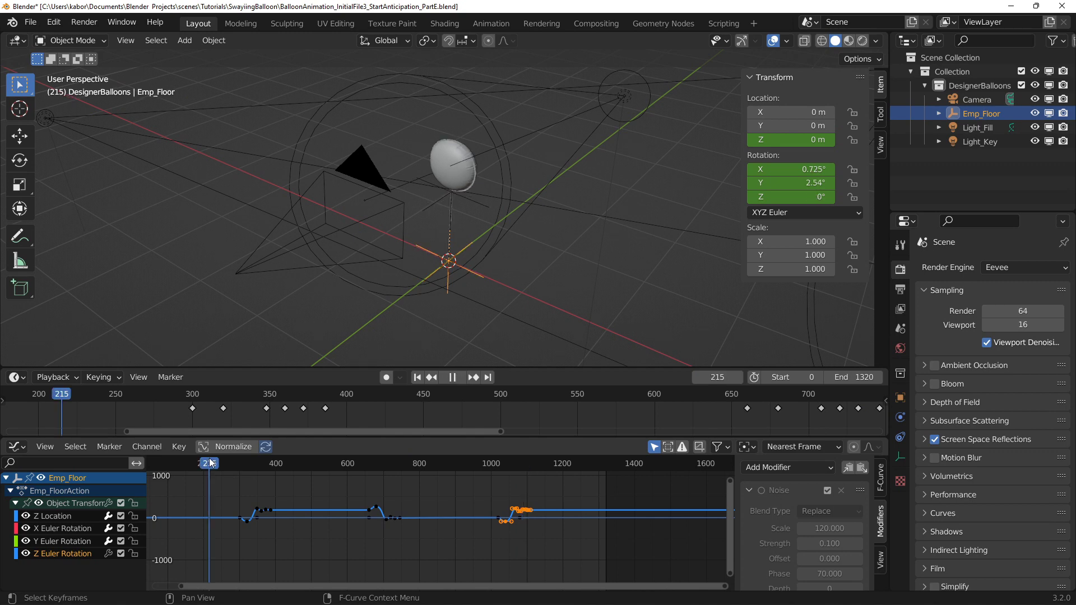
# - Play the balloon animation and jump ahead to its second and third turns
pyautogui.press('space')
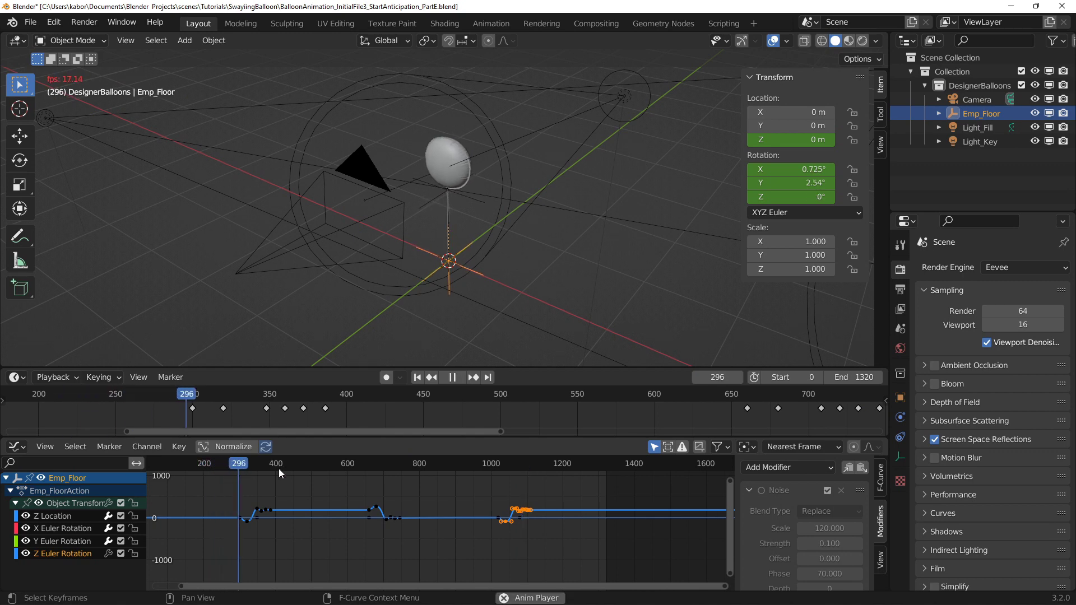
pyautogui.click(352, 465)
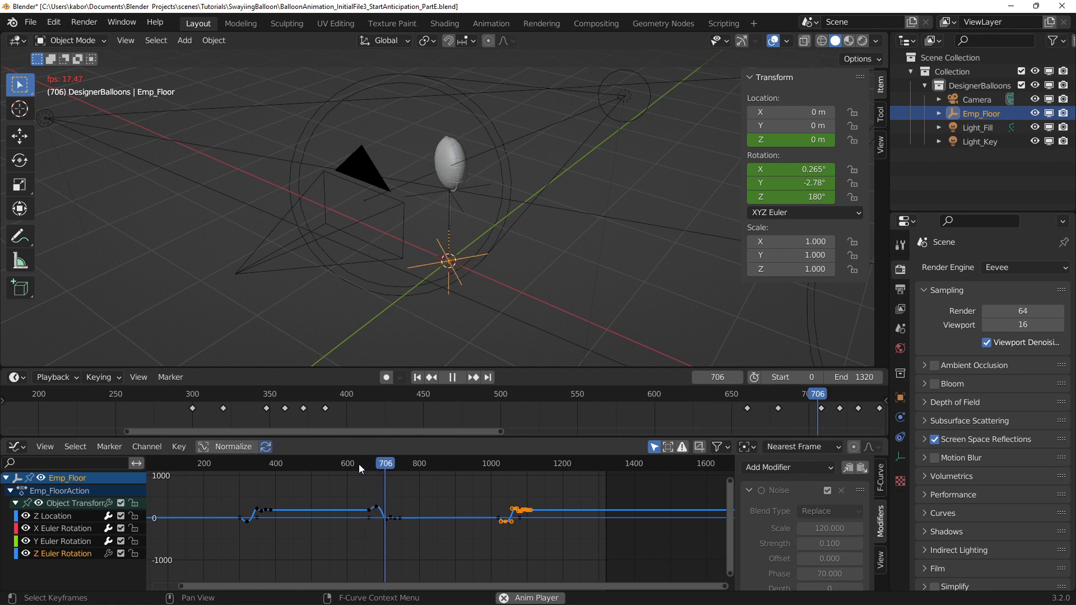
pyautogui.click(481, 464)
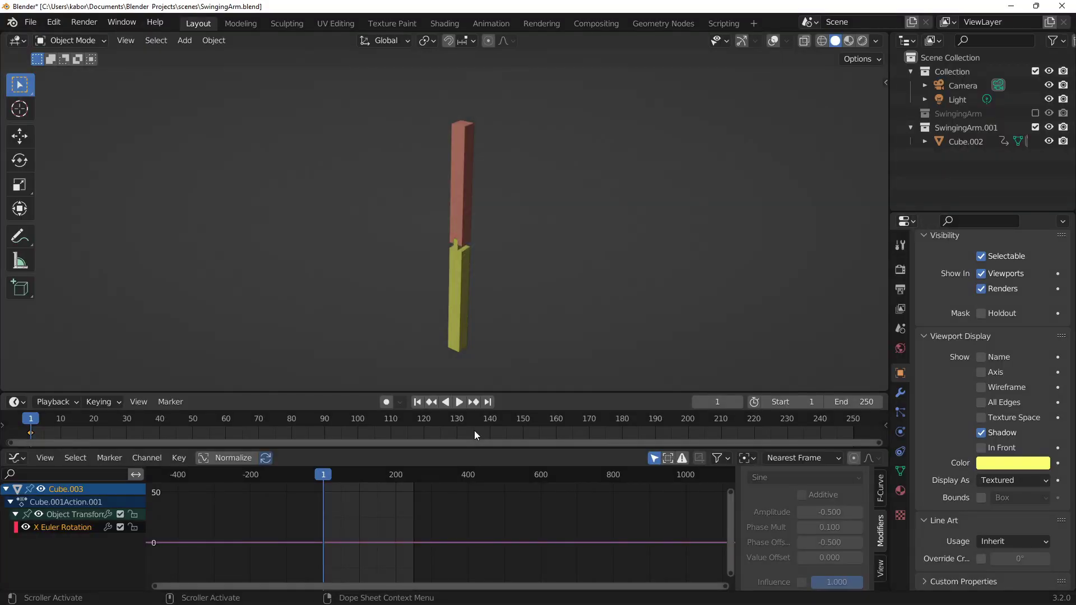
# - Play the arm, enable the sine modifier on X Euler Rotation, and replay the swing from the start
pyautogui.click(463, 402)
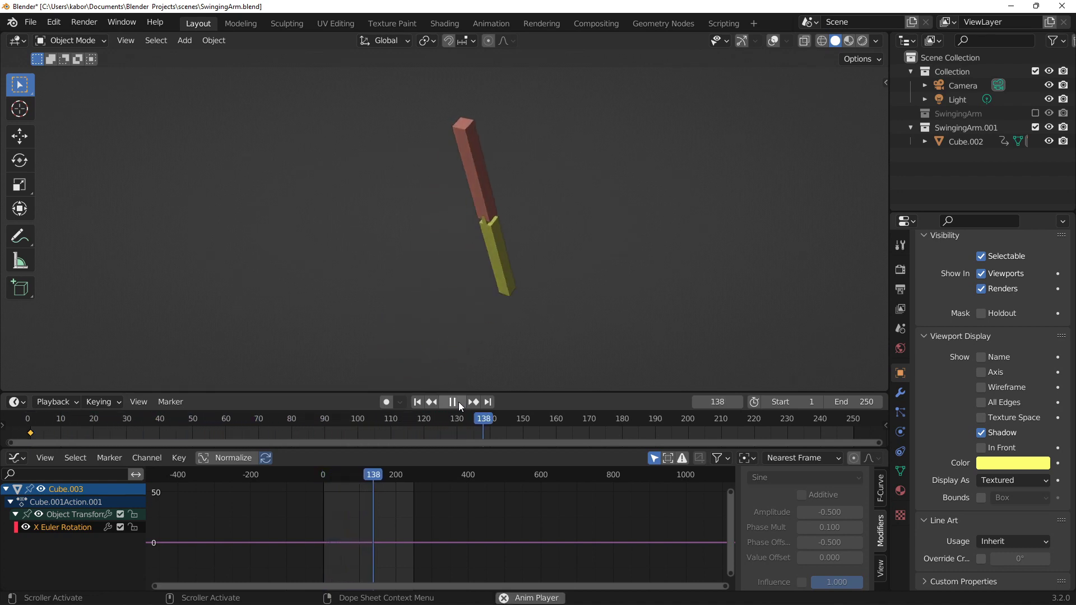
pyautogui.press('space')
pyautogui.click(105, 528)
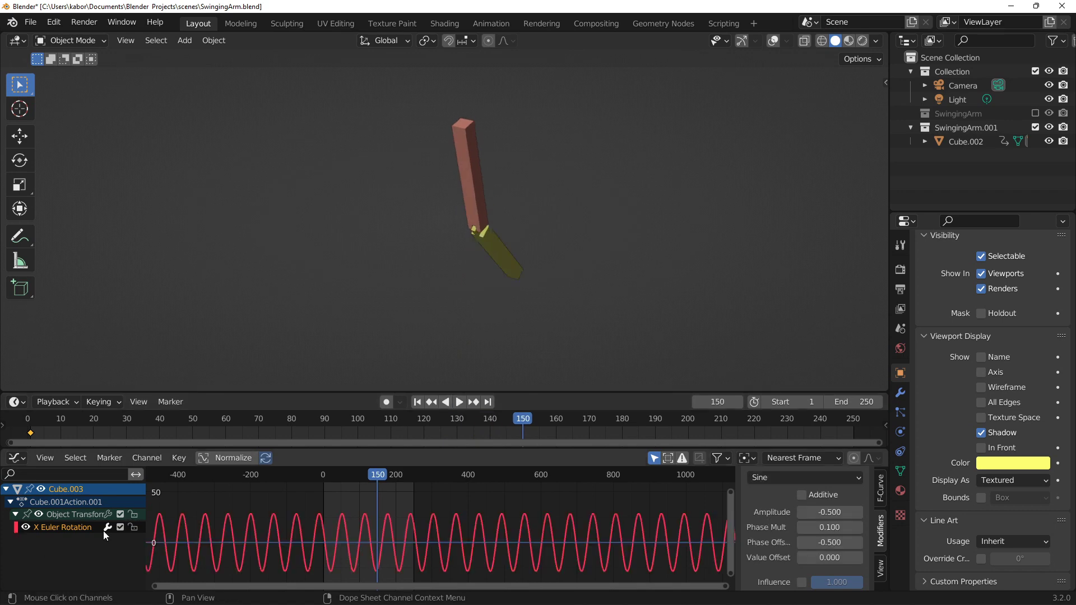
pyautogui.click(418, 402)
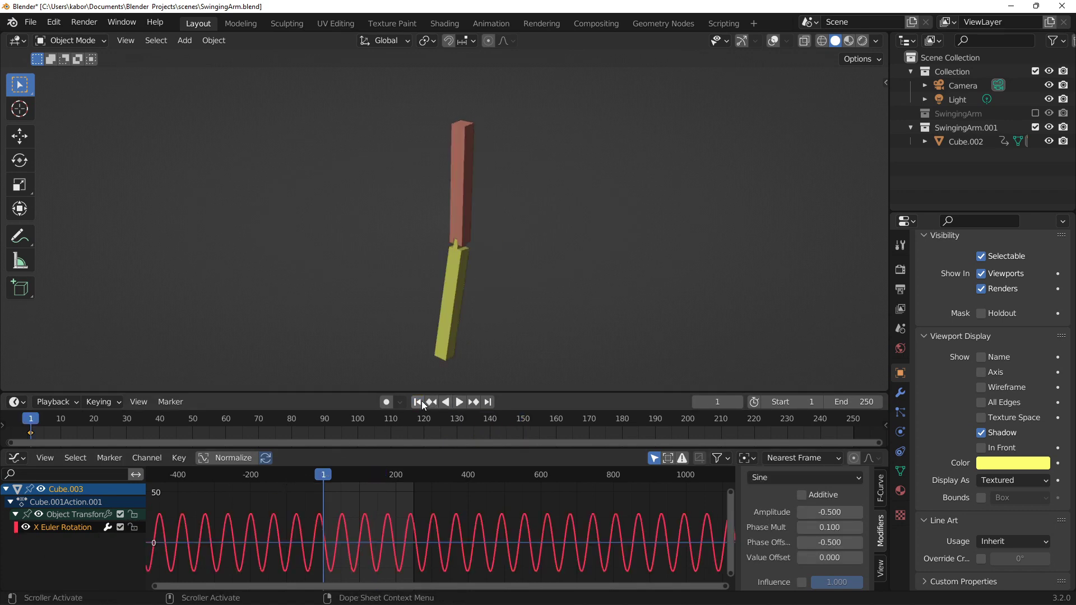
pyautogui.click(459, 403)
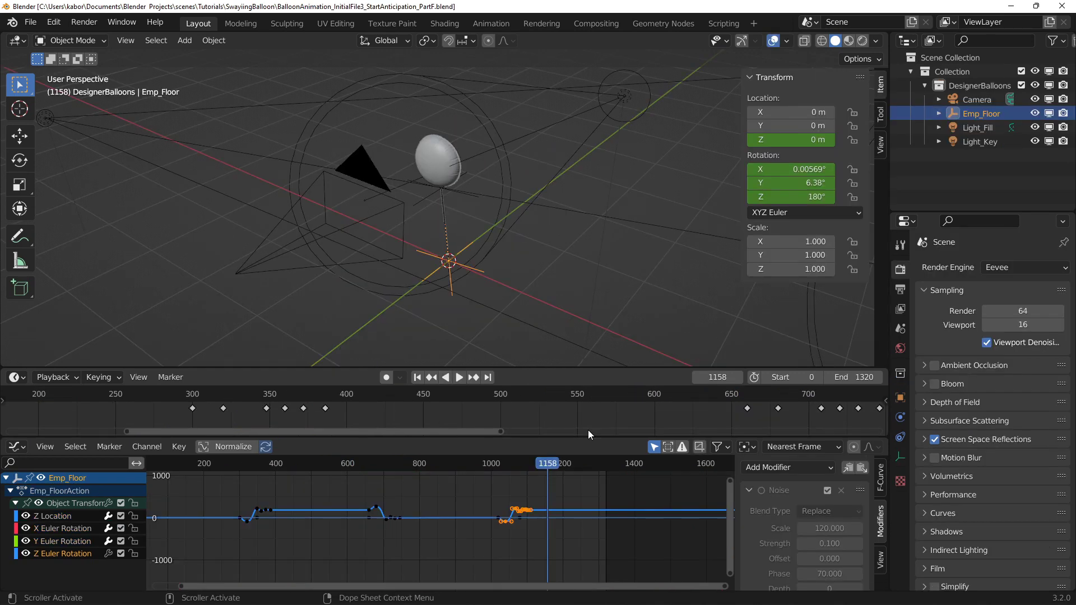
# - Go to frame 0 and review the Y Euler Rotation channel's Noise settings
pyautogui.click(724, 379)
pyautogui.press('Return')
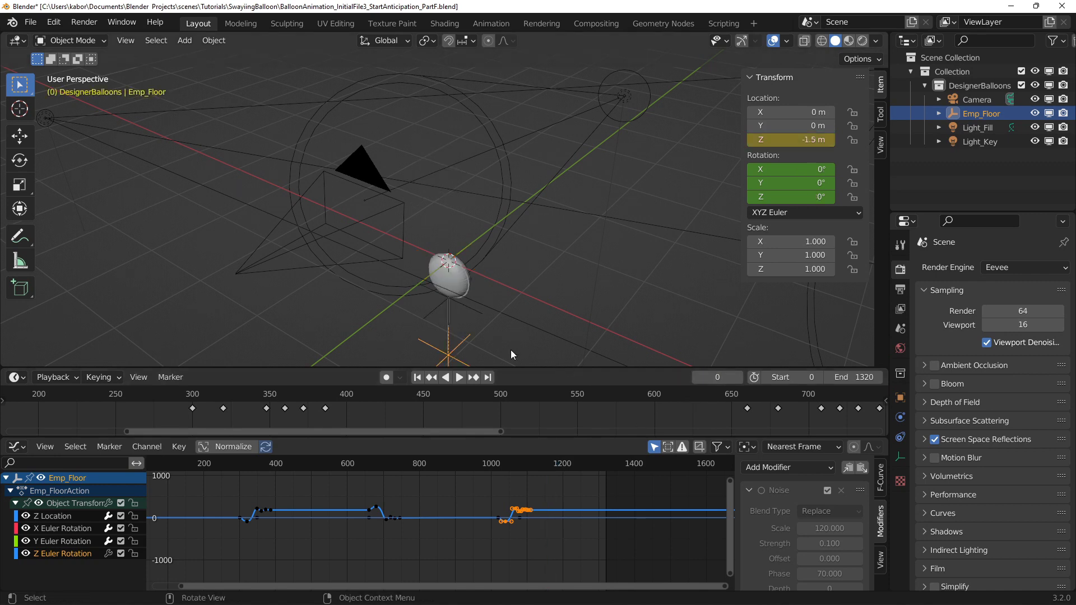
pyautogui.click(66, 543)
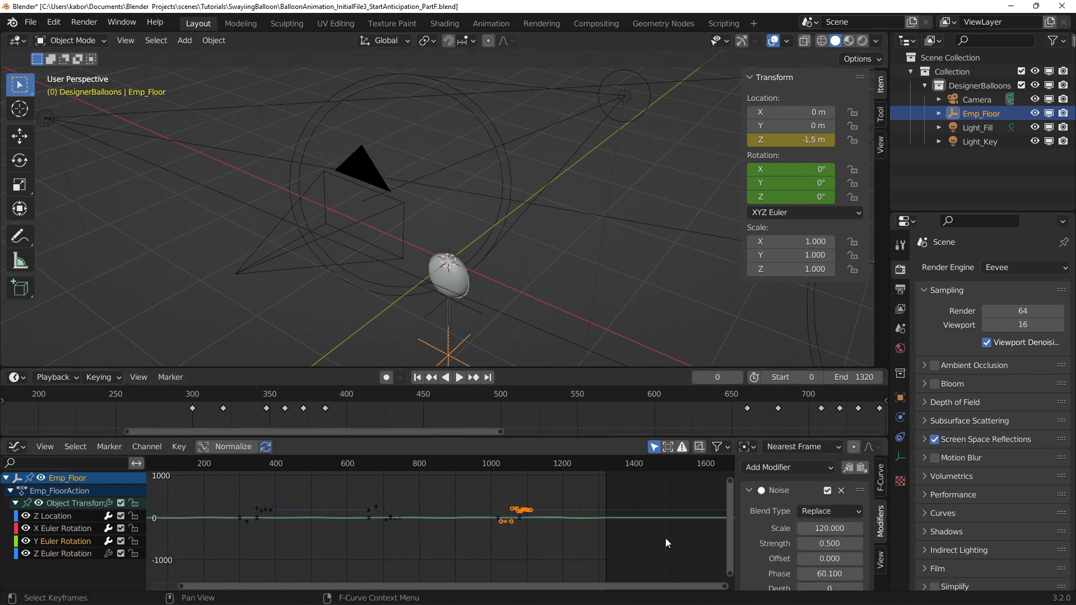
pyautogui.moveTo(773, 491); pyautogui.dragTo(747, 549)
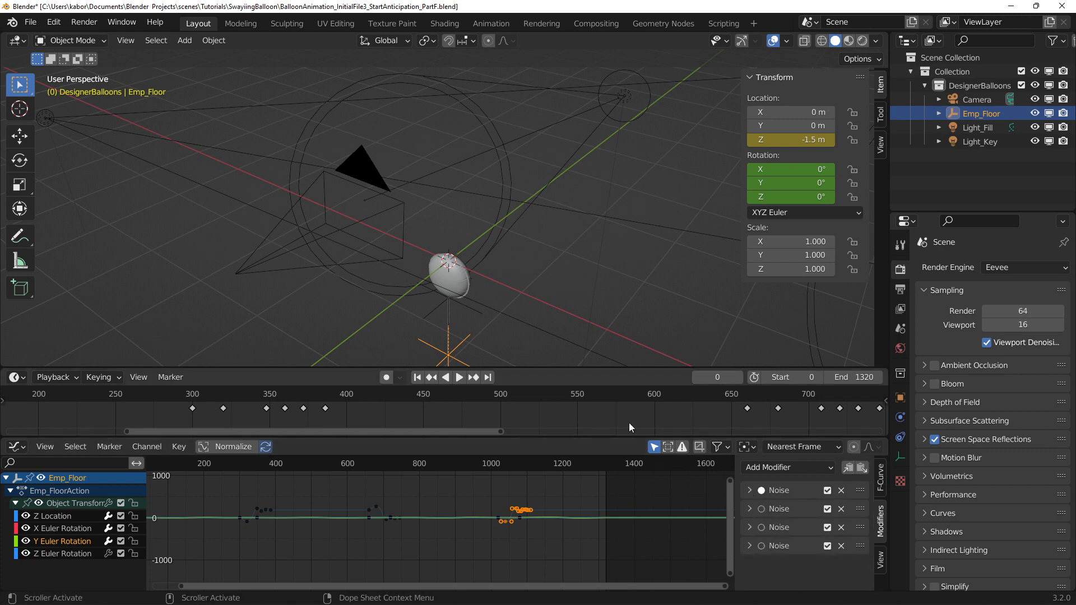
# - Keyframe Emp_Holder's rotation and paste the copied Noise modifiers onto its rotation channels
pyautogui.click(437, 307)
pyautogui.press('i')
pyautogui.click(437, 308)
pyautogui.click(15, 505)
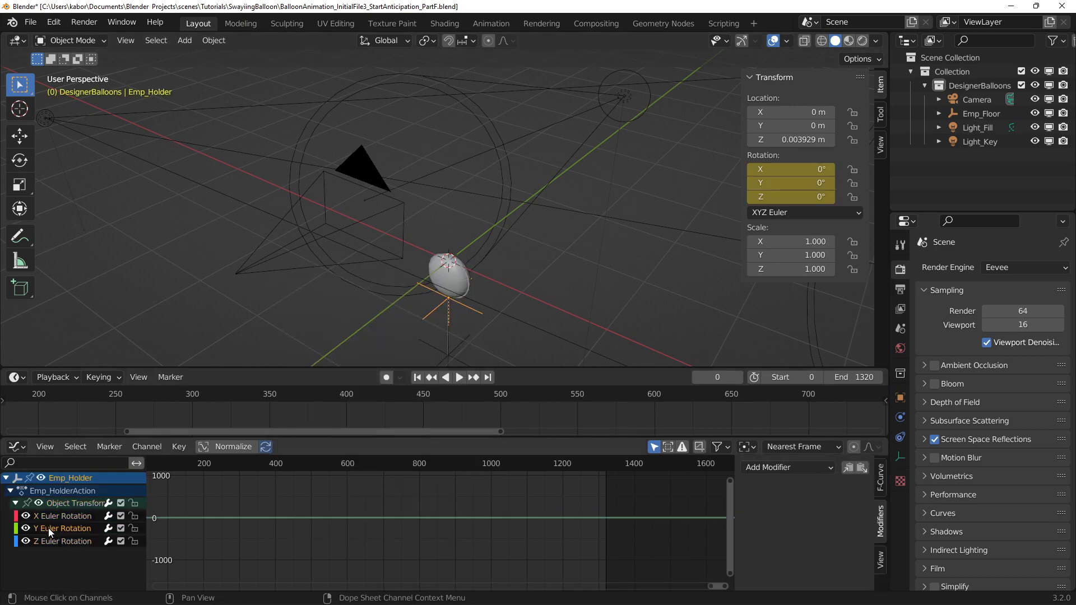
pyautogui.click(864, 464)
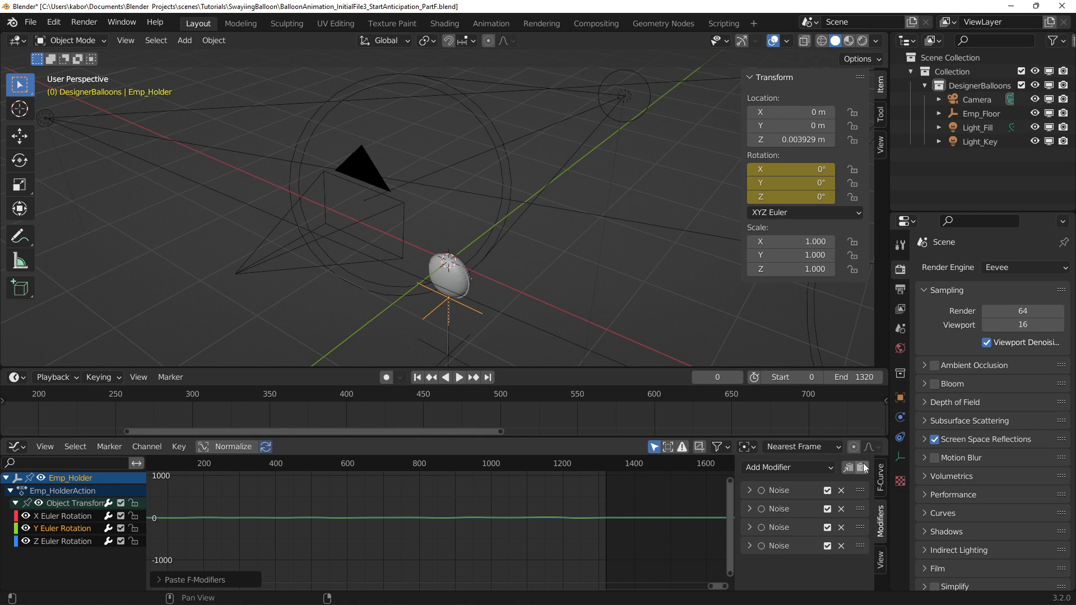
# - Set the holder's Noise strength to 0.8 with offsets like 286.6, -64.7 and 1201, then play through the camera
pyautogui.click(750, 491)
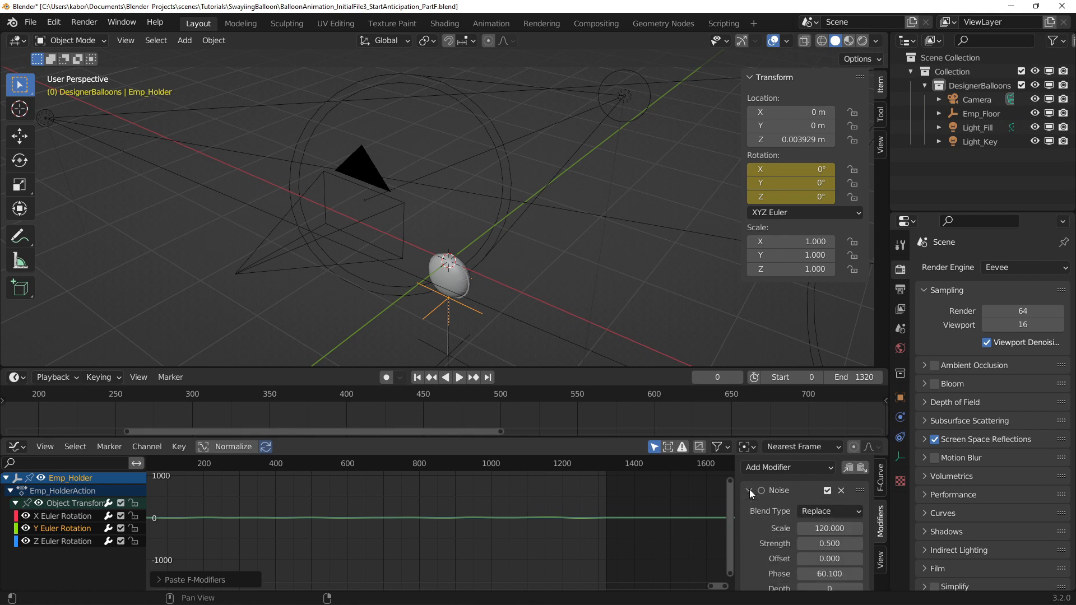
pyautogui.click(832, 558)
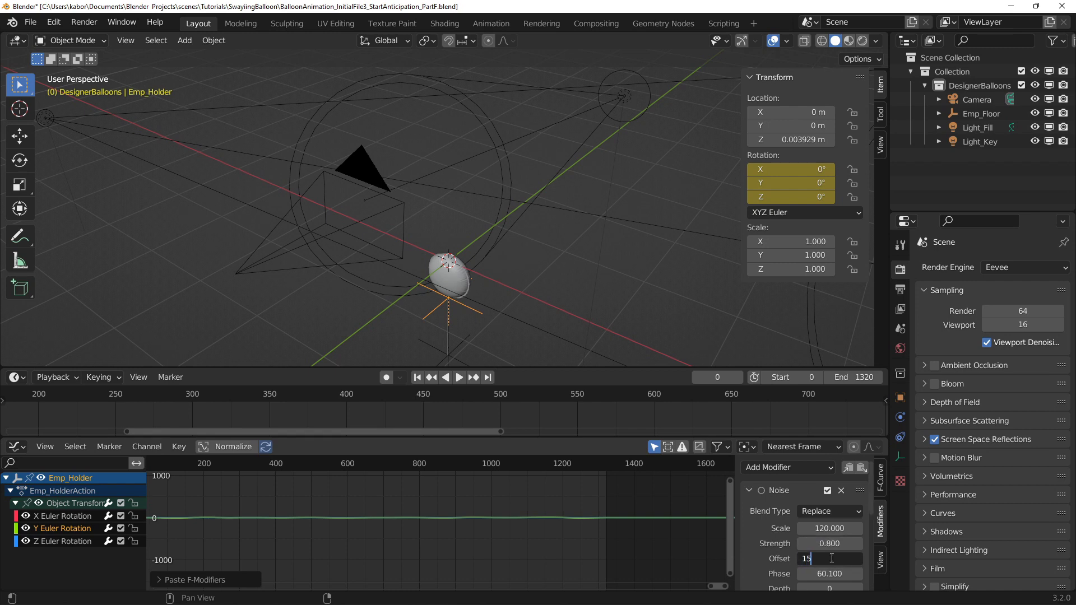
pyautogui.scroll(-8, 829, 555)
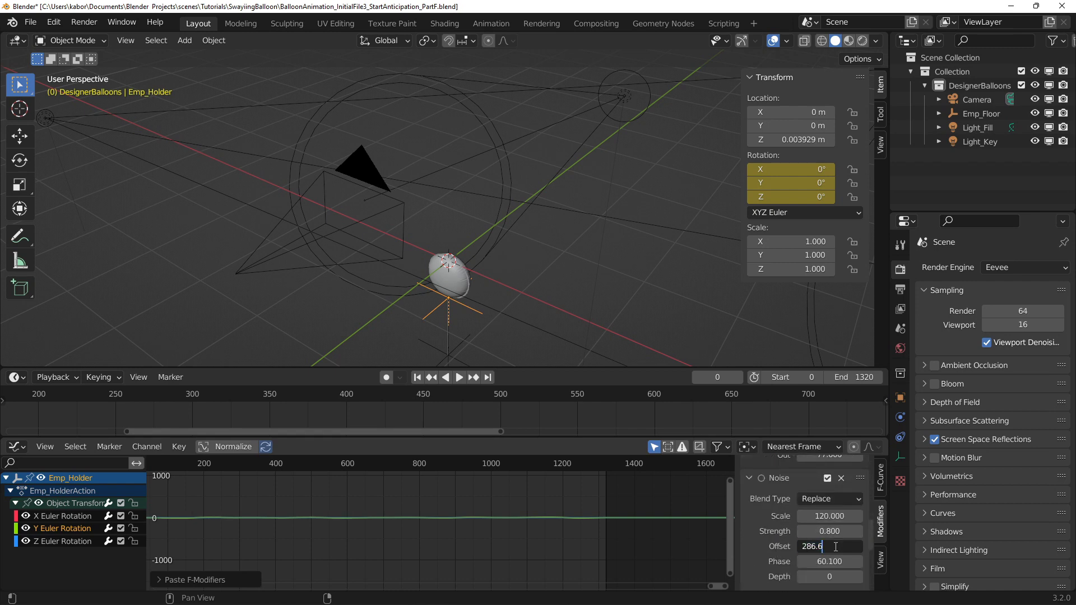
pyautogui.scroll(-10, 832, 546)
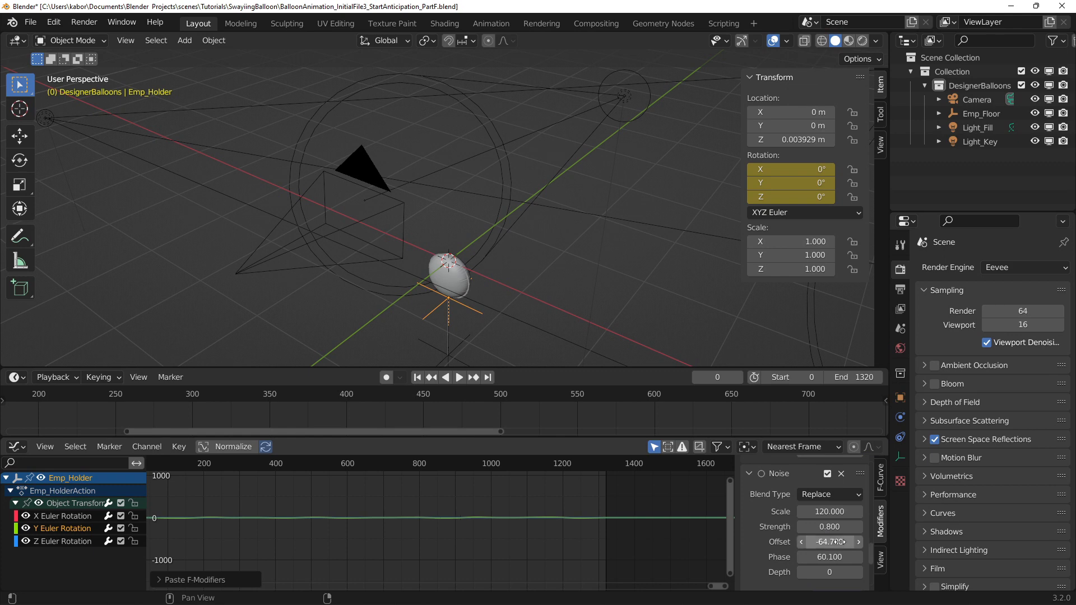
pyautogui.scroll(-5, 839, 541)
pyautogui.press('KP_0')
pyautogui.press('space')
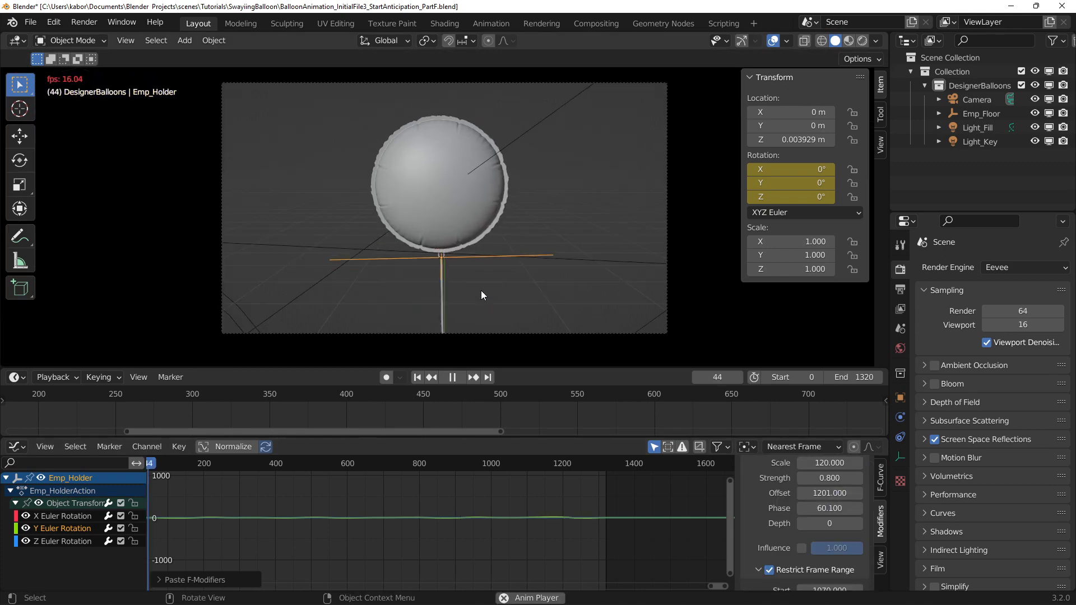